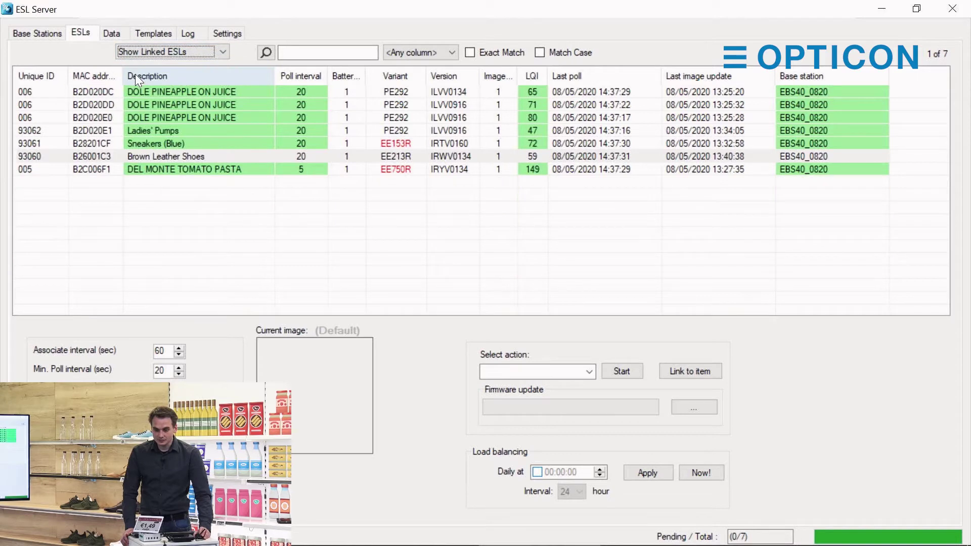
Filter the label list to unlinked ESLs, select all the listed labels, and clear the selection
{"action": "left_click", "coordinate": [234, 256]}
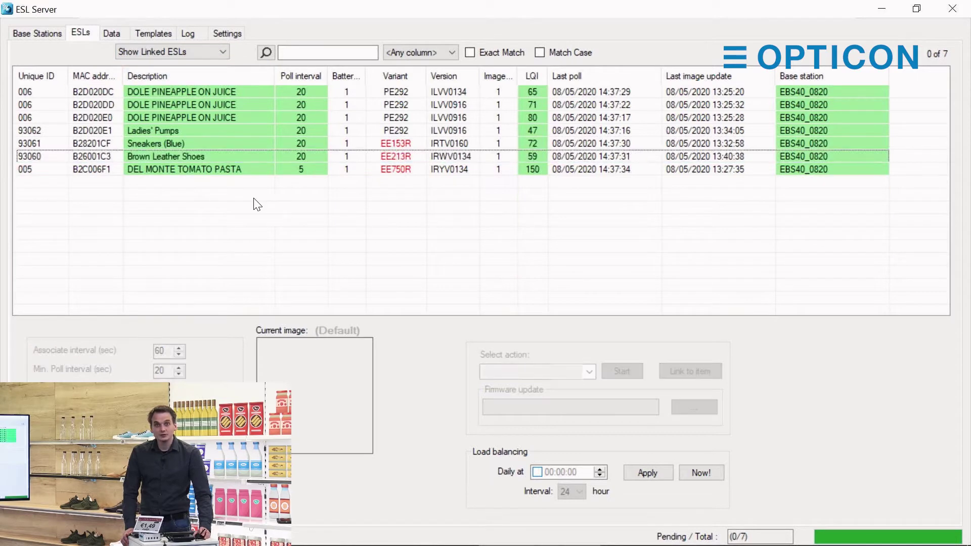
{"action": "left_click", "coordinate": [214, 51]}
{"action": "left_click", "coordinate": [216, 86]}
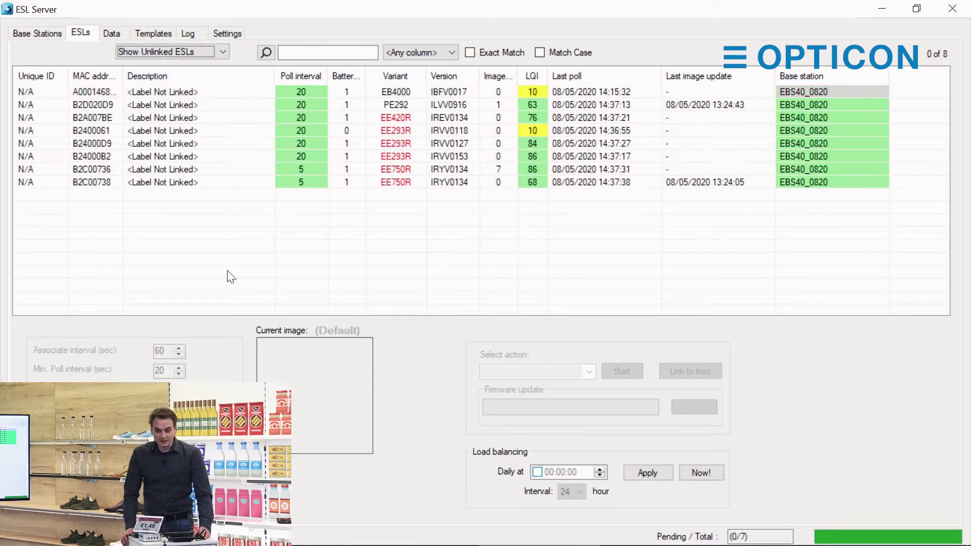
{"action": "left_click", "coordinate": [172, 183]}
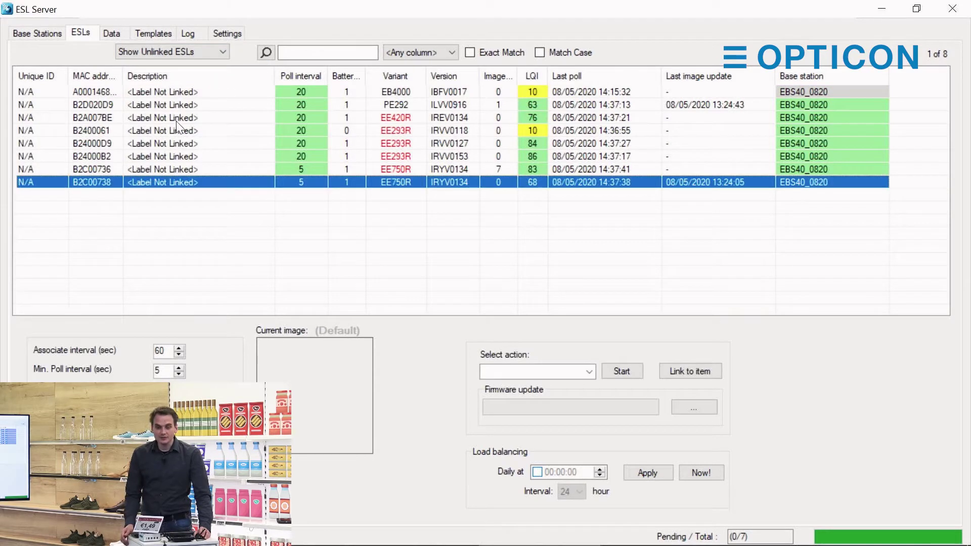
{"action": "left_click", "coordinate": [168, 88], "text": "shift"}
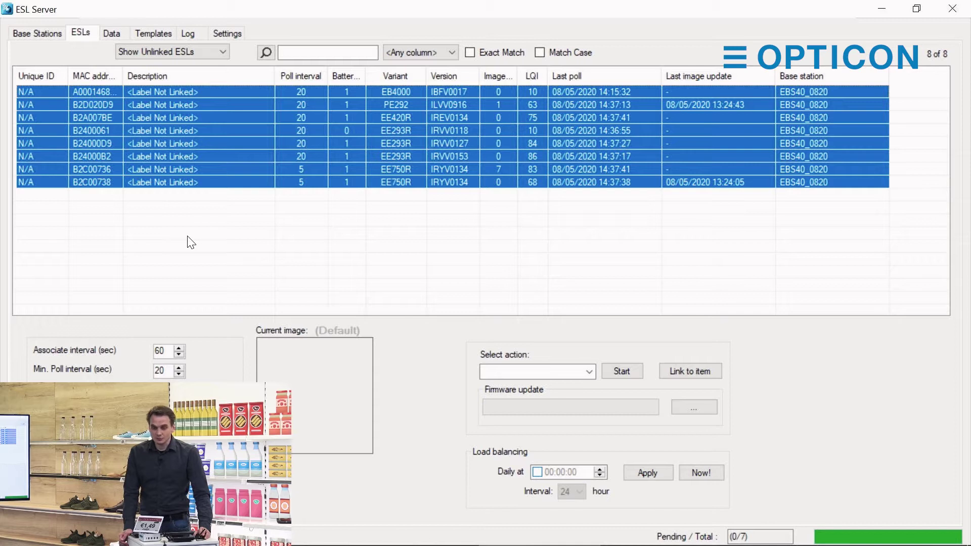
{"action": "left_click", "coordinate": [183, 246]}
Filter the label list to active ESLs and switch it to inactive ESLs
{"action": "left_click", "coordinate": [160, 53]}
{"action": "left_click", "coordinate": [166, 94]}
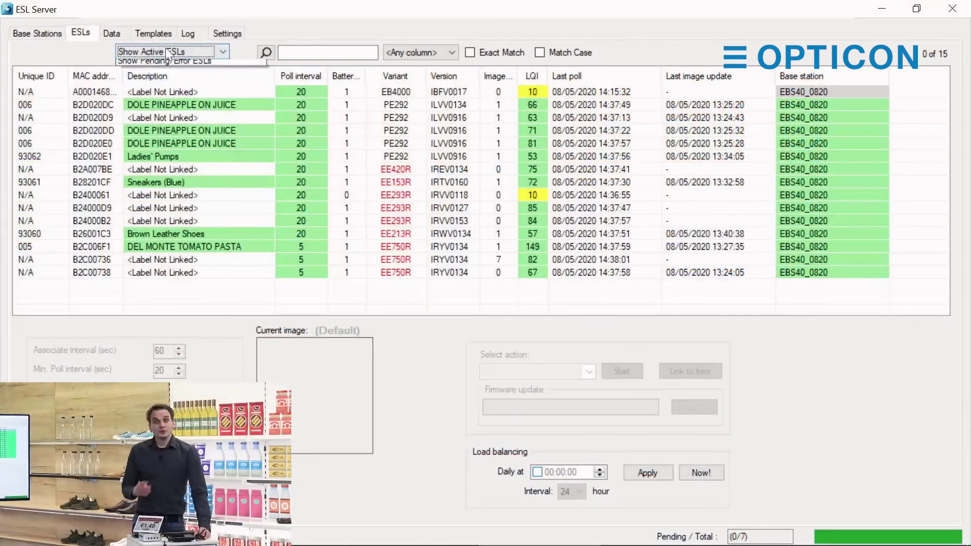
{"action": "left_click", "coordinate": [166, 50]}
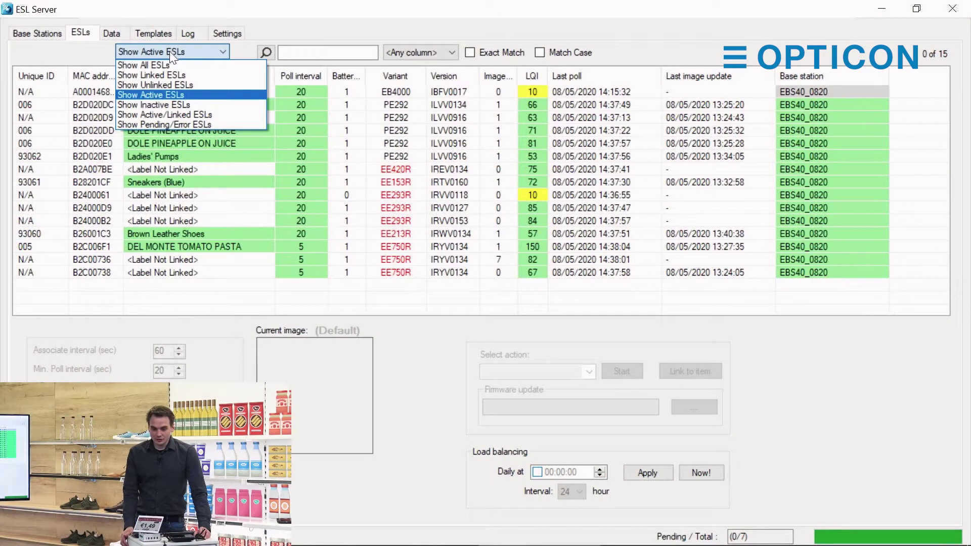
{"action": "left_click", "coordinate": [162, 104]}
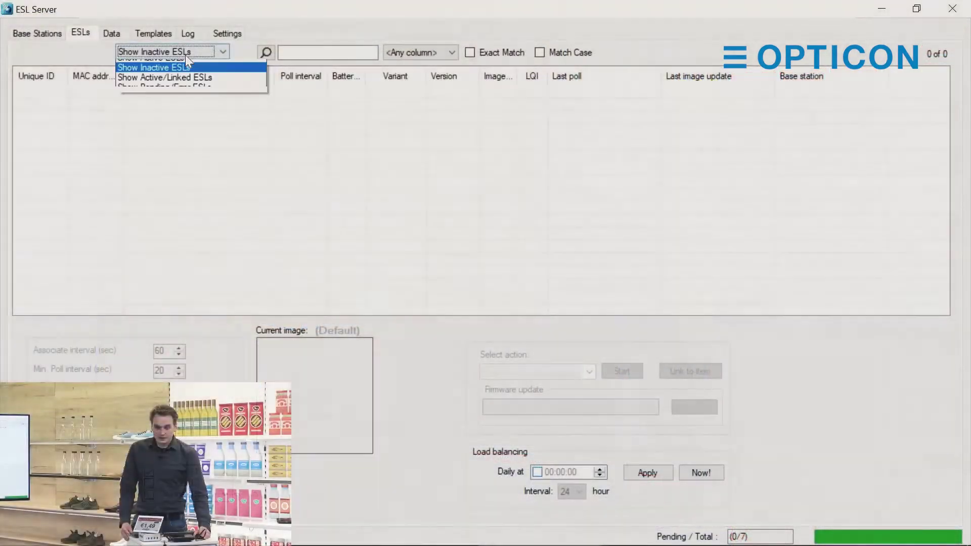
Filter the label list to active/linked ESLs, select every listed label, and clear the selection
{"action": "left_click", "coordinate": [190, 53]}
{"action": "left_click", "coordinate": [176, 115]}
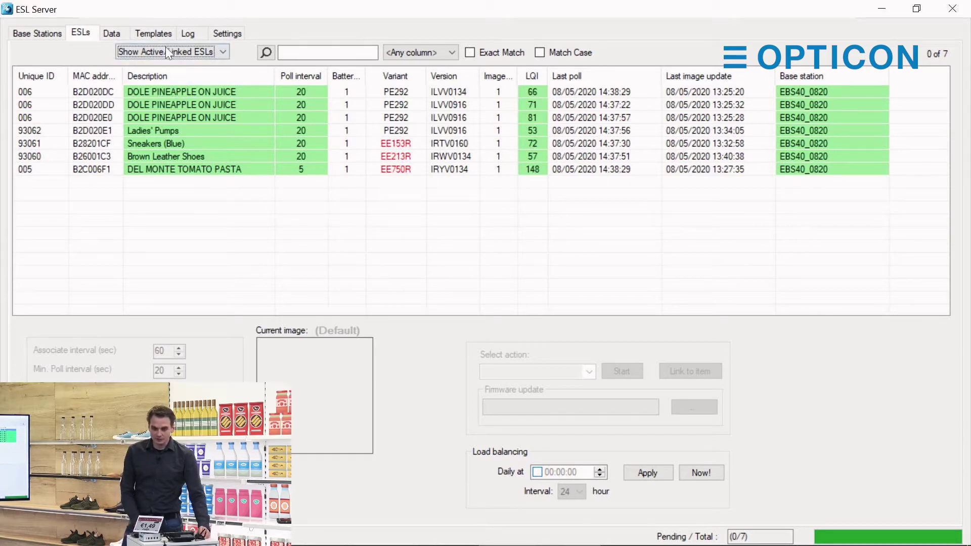
{"action": "left_click", "coordinate": [140, 91]}
{"action": "left_click", "coordinate": [151, 170], "text": "shift"}
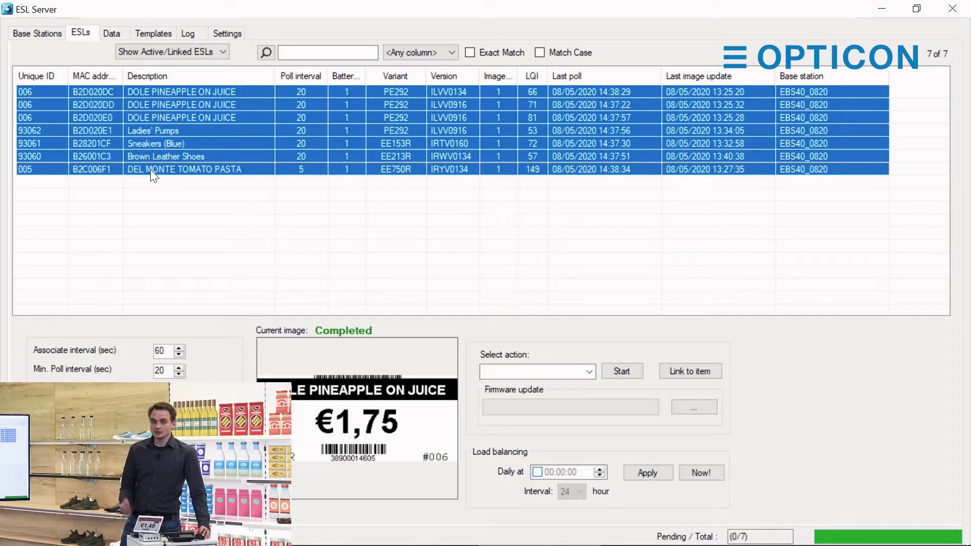
{"action": "left_click", "coordinate": [152, 199]}
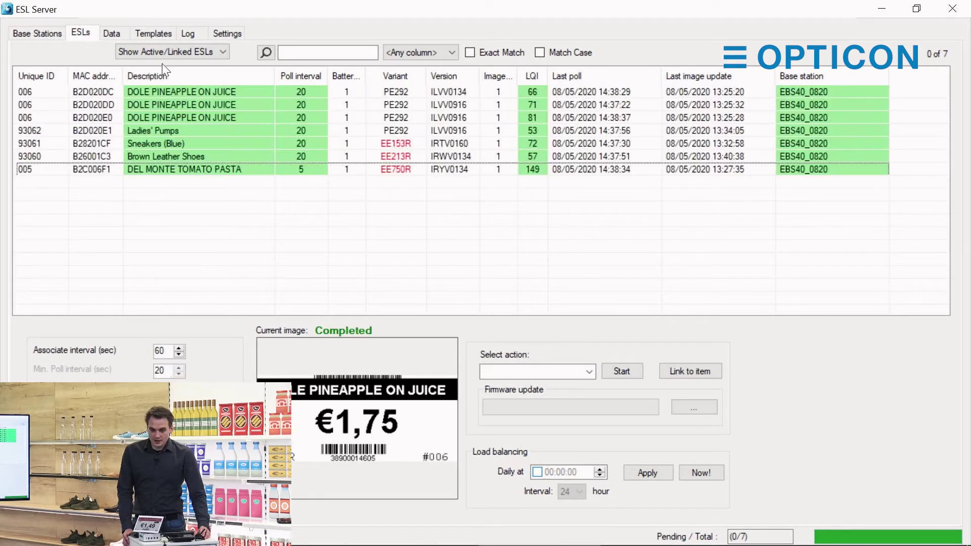
View the pending/error ESLs and set the list back to showing all ESLs
{"action": "left_click", "coordinate": [150, 51]}
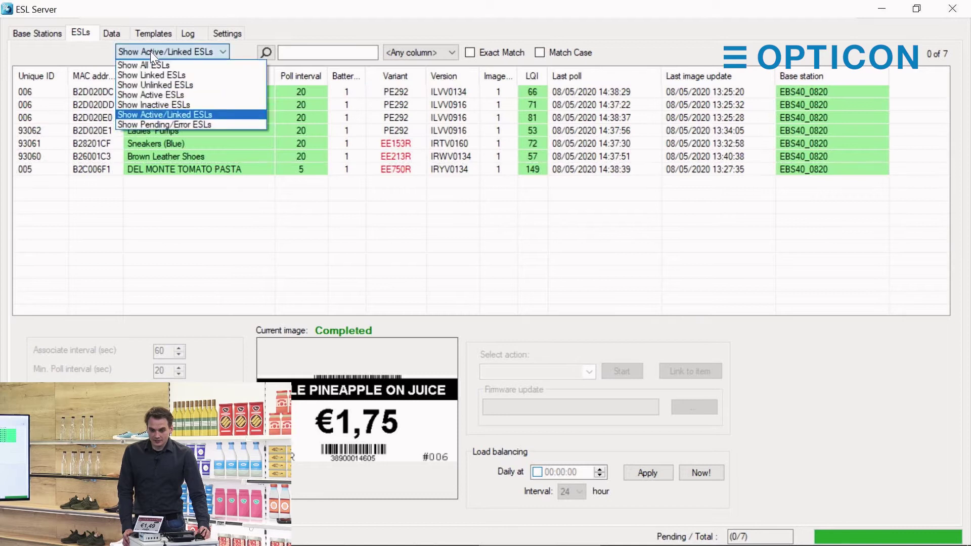
{"action": "left_click", "coordinate": [153, 125]}
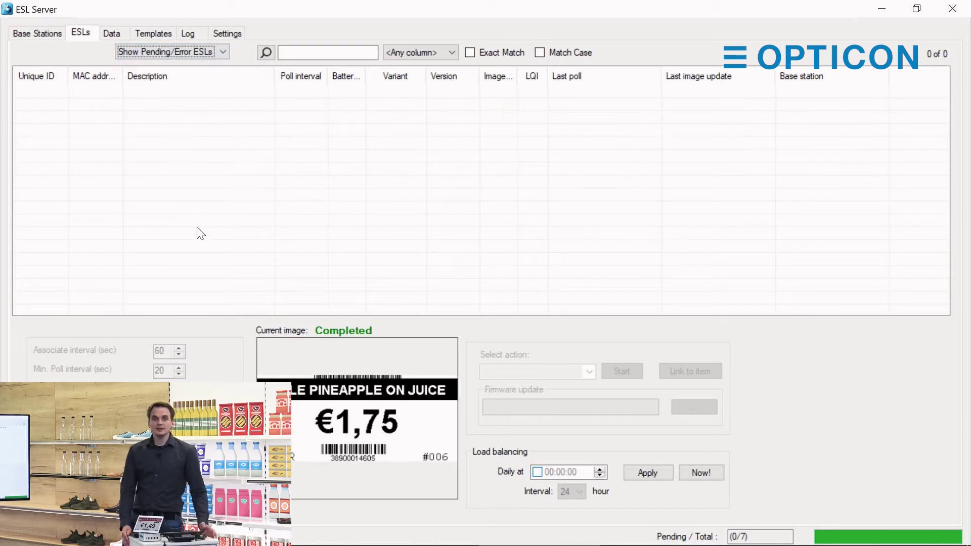
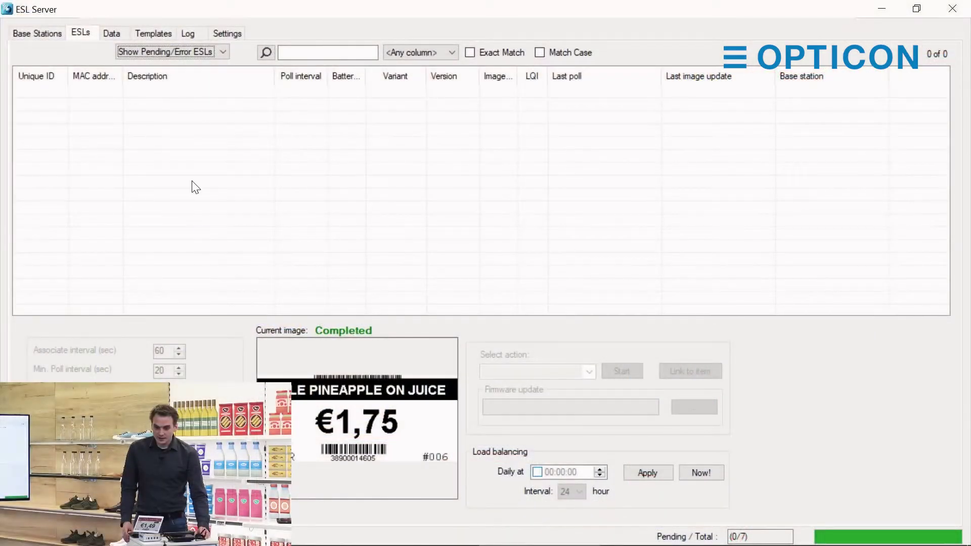
{"action": "left_click", "coordinate": [173, 53]}
{"action": "left_click", "coordinate": [174, 65]}
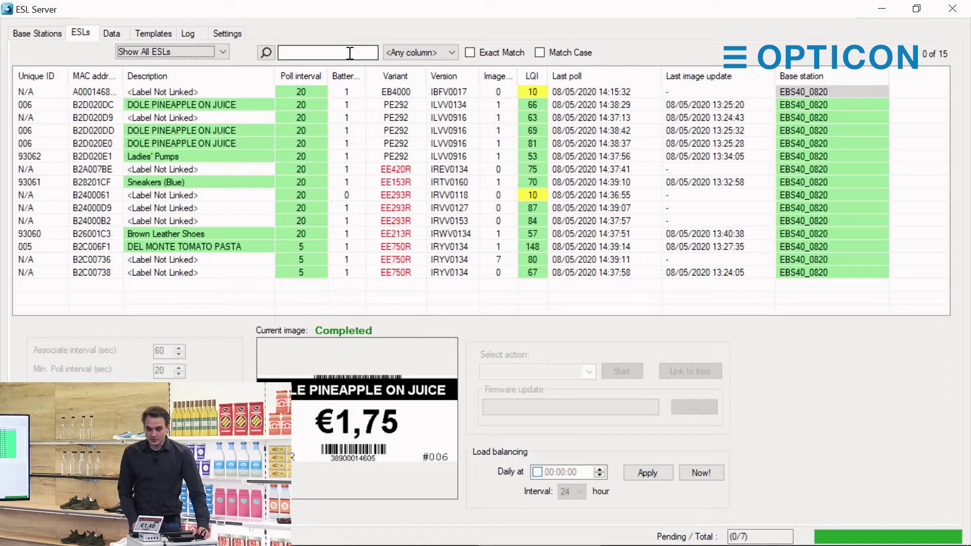
Search any column for PE, select all the matching labels, and clear the selection
{"action": "left_click", "coordinate": [310, 52]}
{"action": "type", "text": "PE"}
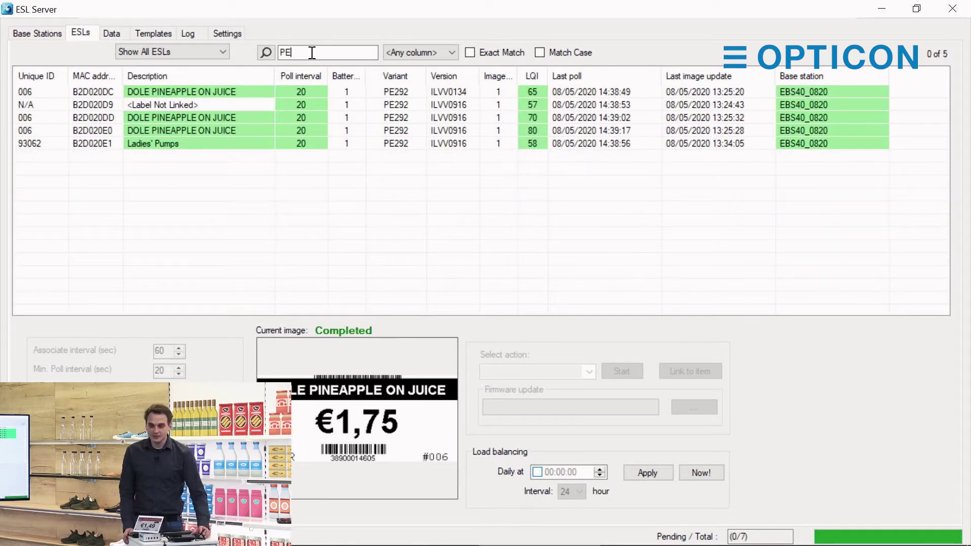
{"action": "left_click", "coordinate": [389, 92]}
{"action": "left_click", "coordinate": [396, 142], "text": "shift"}
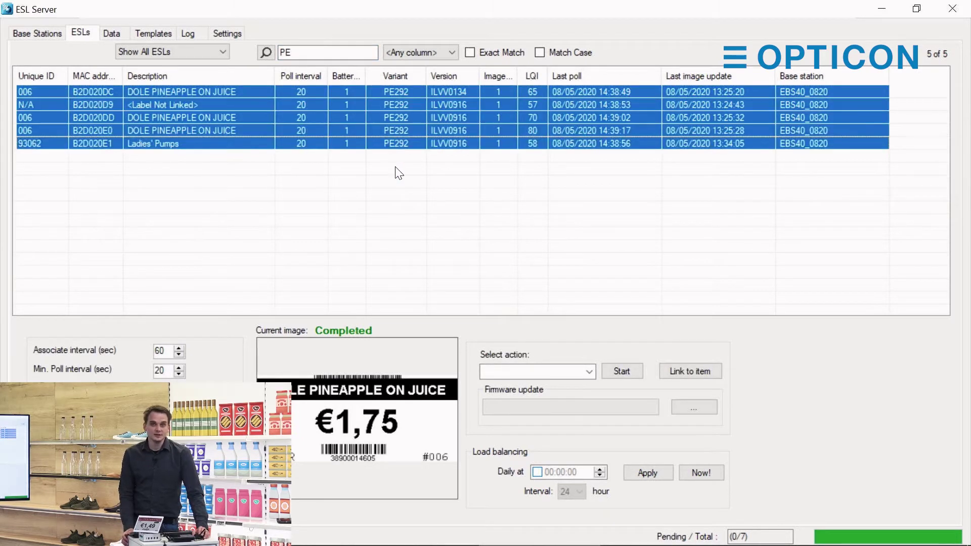
{"action": "left_click", "coordinate": [374, 189]}
Search any column for 006 and inspect the first pineapple juice label, the unlinked EE293R label and the tomato pasta label
{"action": "left_click", "coordinate": [349, 53]}
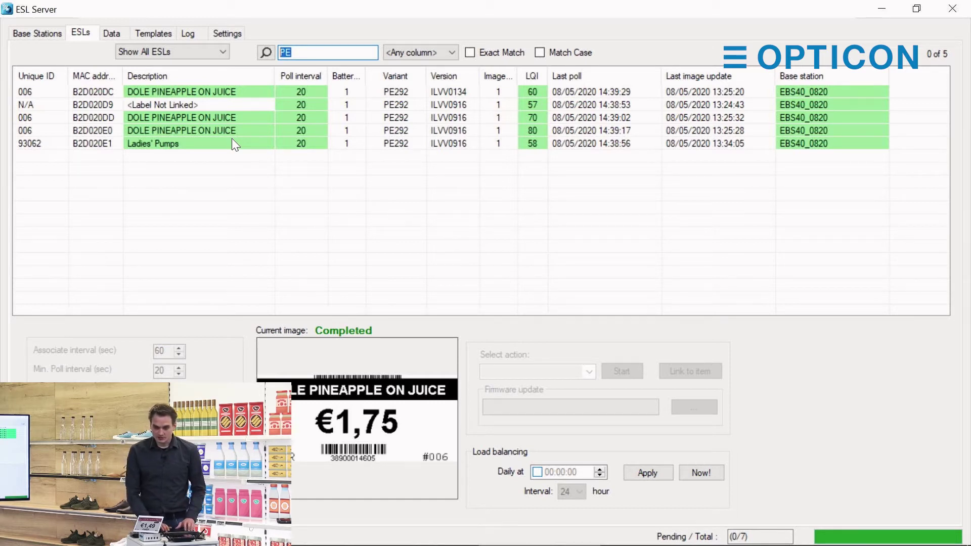
{"action": "type", "text": "00"}
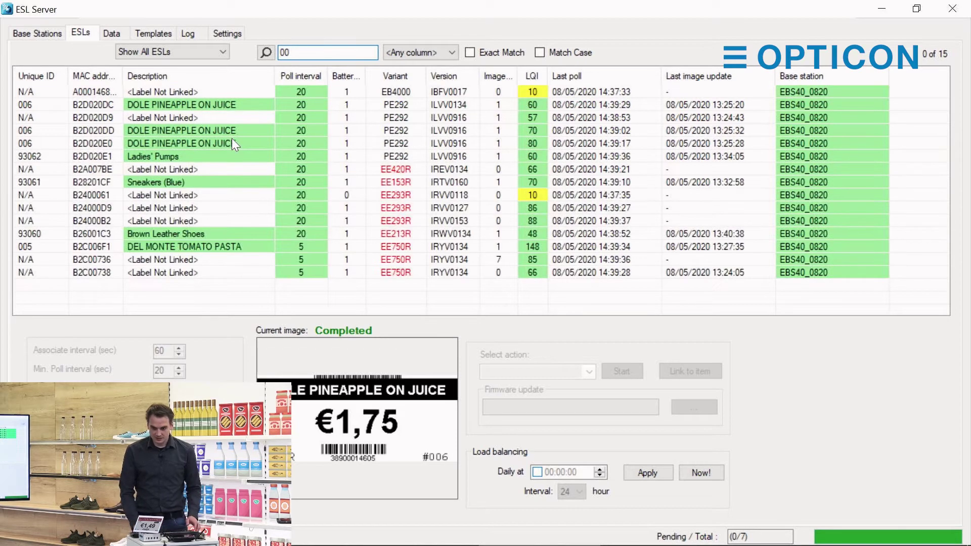
{"action": "type", "text": "6"}
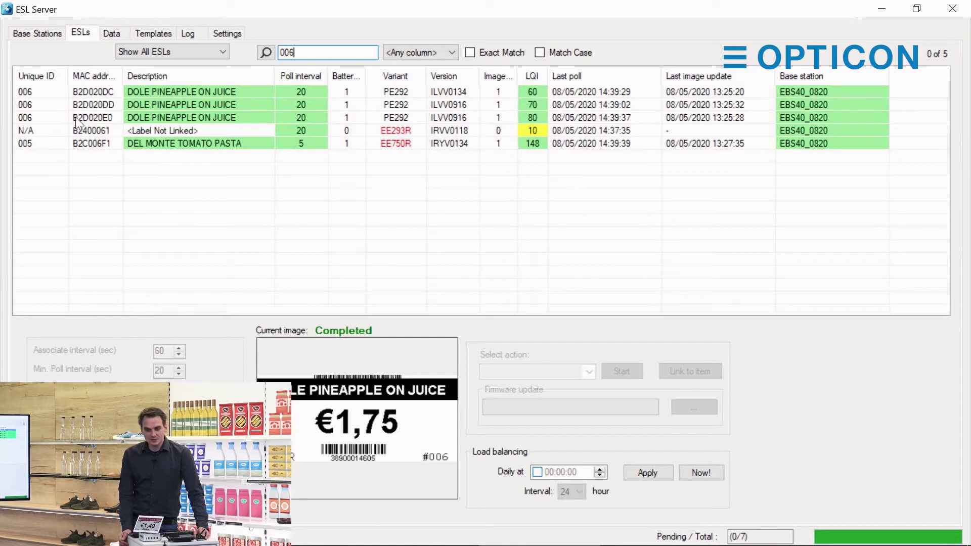
{"action": "left_click", "coordinate": [25, 91]}
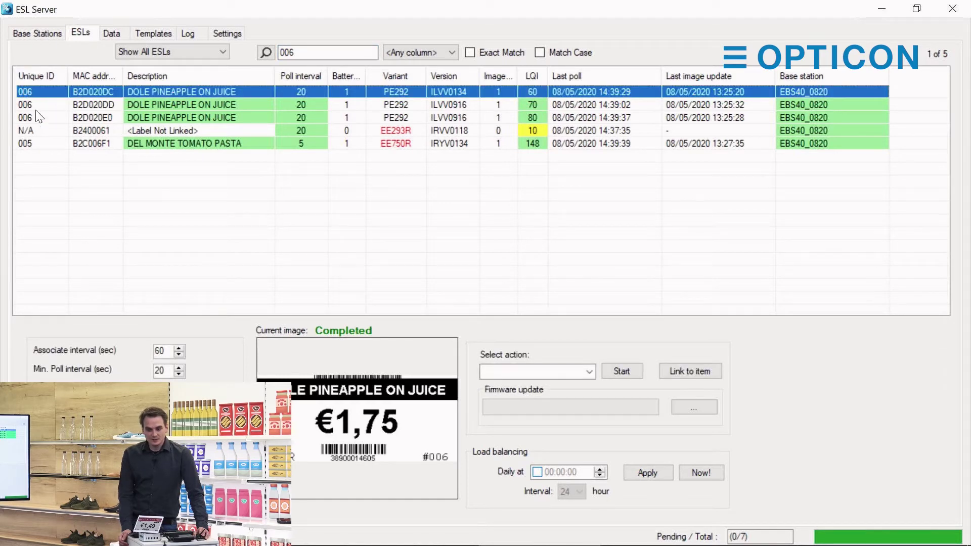
{"action": "left_click", "coordinate": [99, 131]}
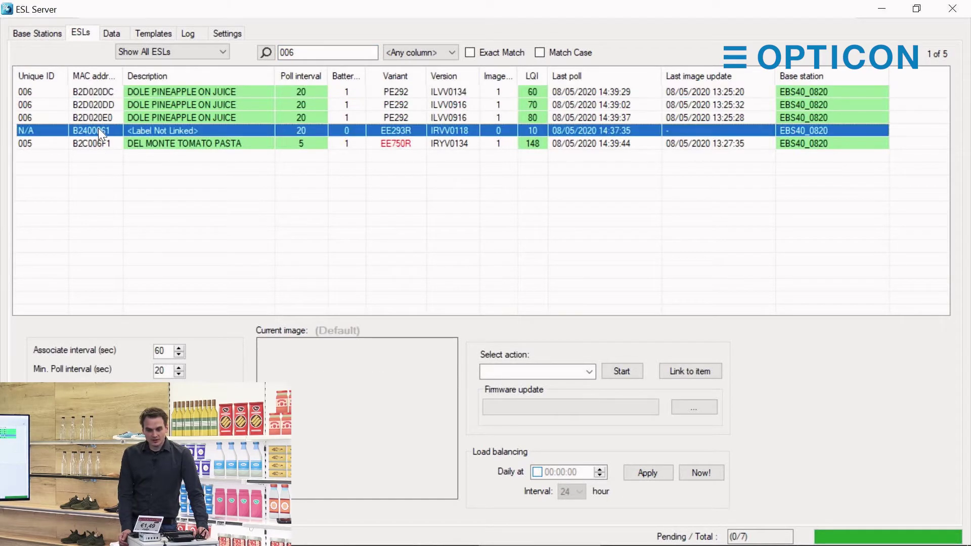
{"action": "left_click", "coordinate": [98, 143]}
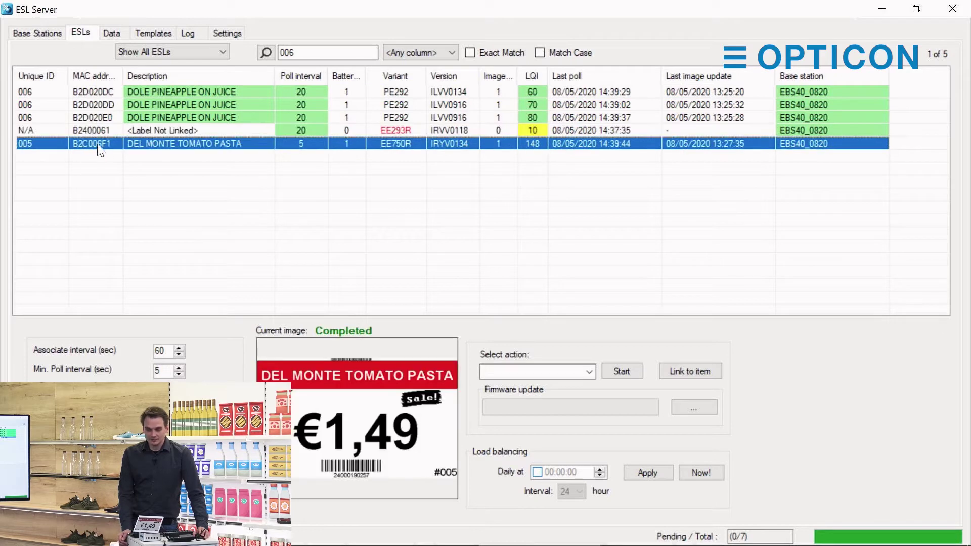
Restrict the 006 search to the Unique ID column
{"action": "left_click", "coordinate": [341, 53]}
{"action": "left_click", "coordinate": [405, 53]}
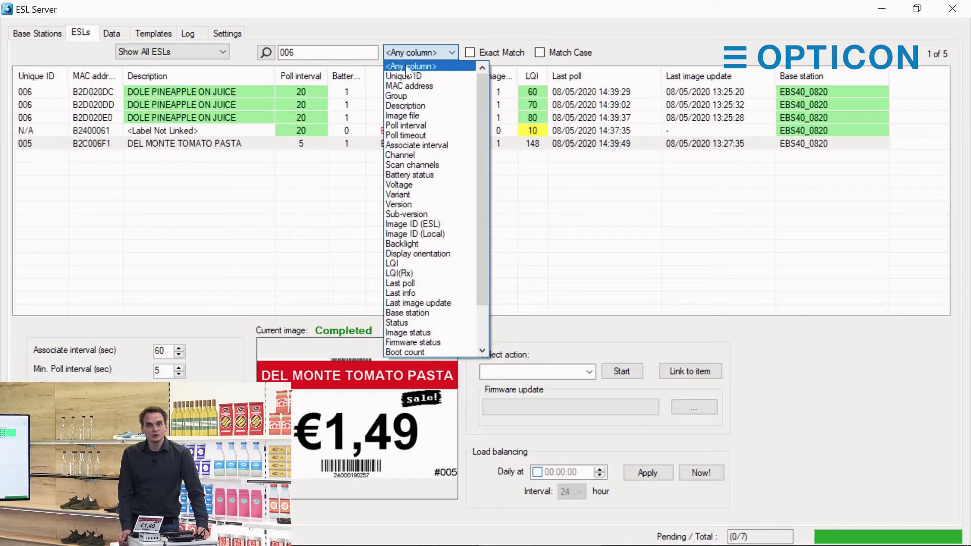
{"action": "left_click", "coordinate": [398, 77]}
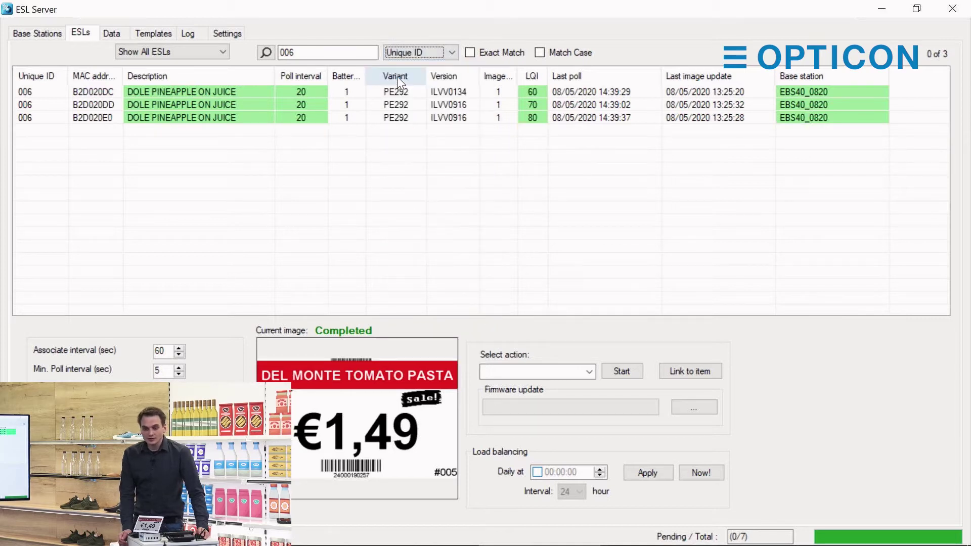
Restrict the 006 search to the MAC address column
{"action": "double_click", "coordinate": [298, 54]}
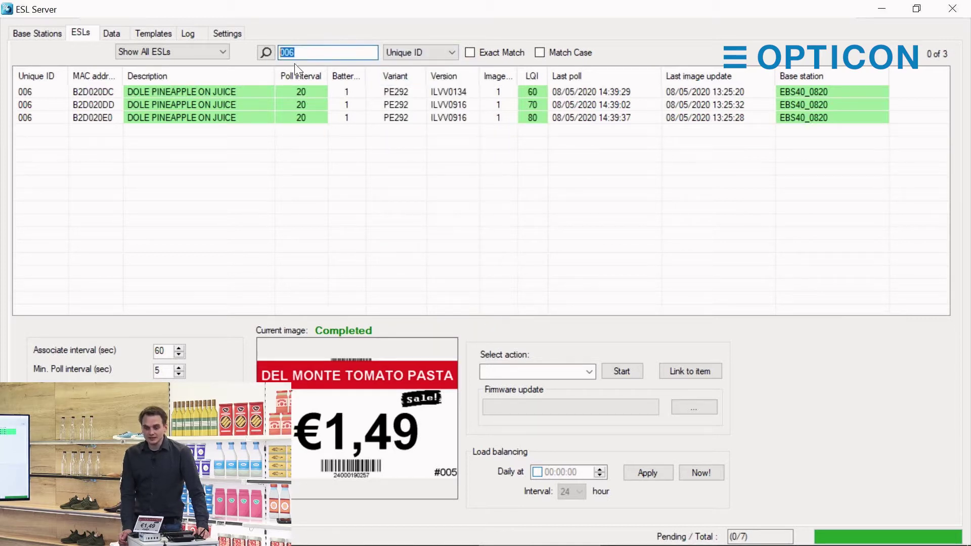
{"action": "left_click", "coordinate": [413, 53]}
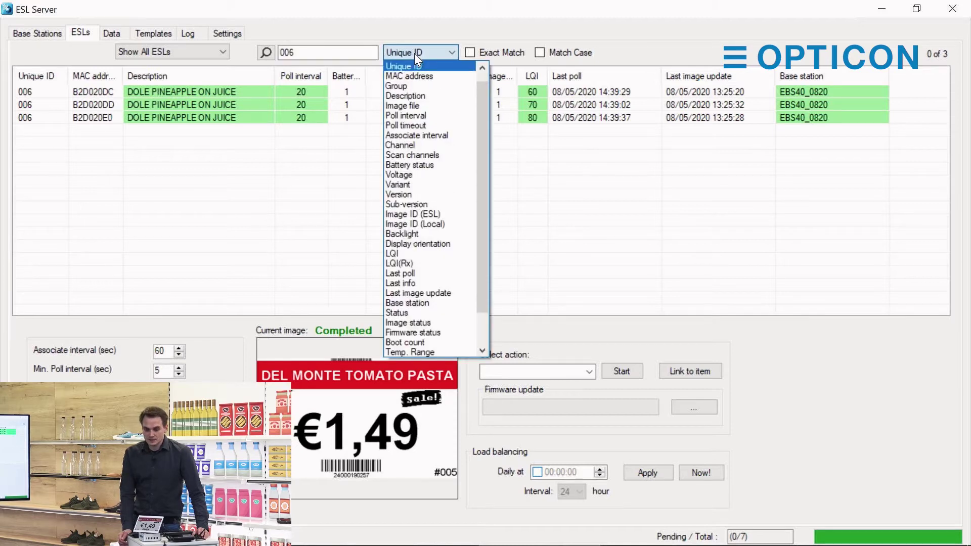
{"action": "left_click", "coordinate": [399, 52]}
{"action": "left_click", "coordinate": [400, 51]}
{"action": "left_click", "coordinate": [404, 76]}
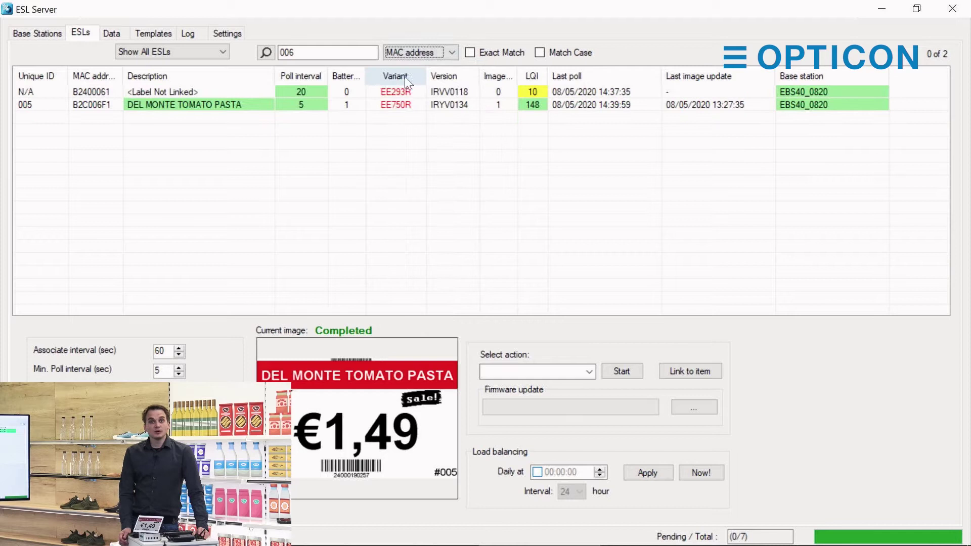
Turn on Exact Match for the 006 search and set the searched column to Unique ID
{"action": "left_click", "coordinate": [326, 53]}
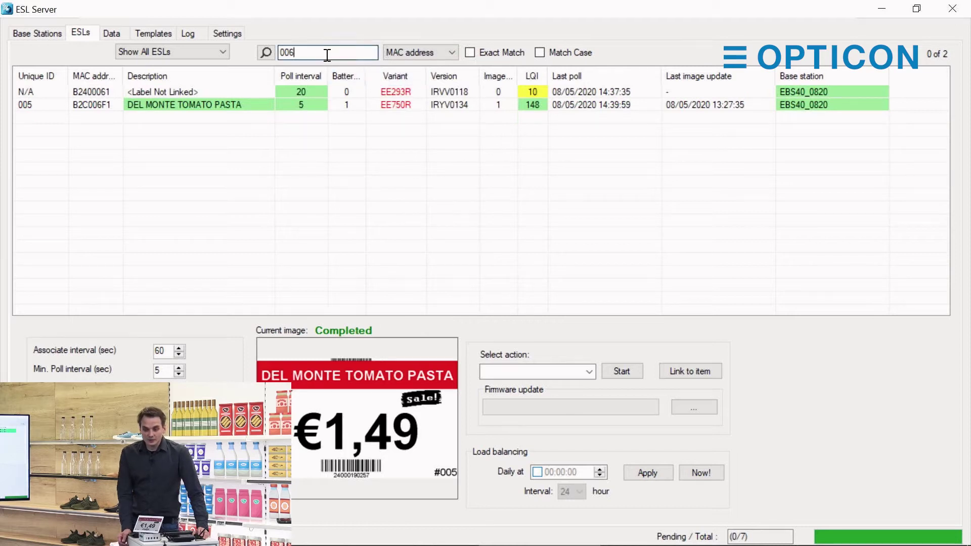
{"action": "left_click", "coordinate": [471, 50]}
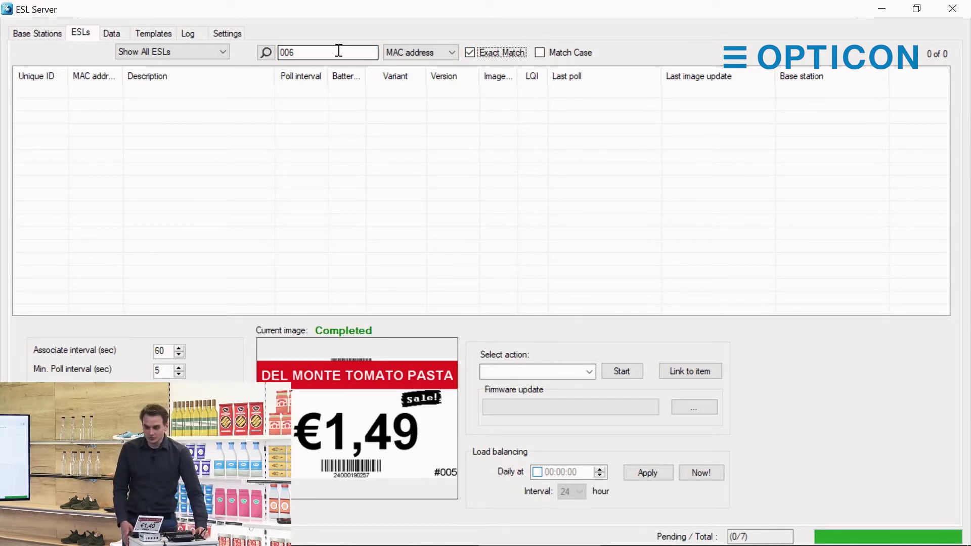
{"action": "left_click", "coordinate": [405, 50]}
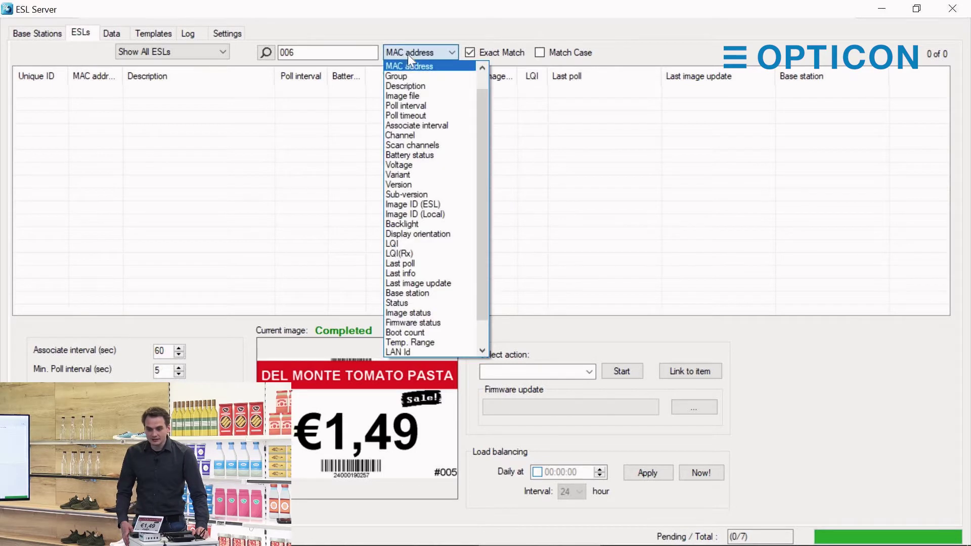
{"action": "left_click", "coordinate": [411, 77]}
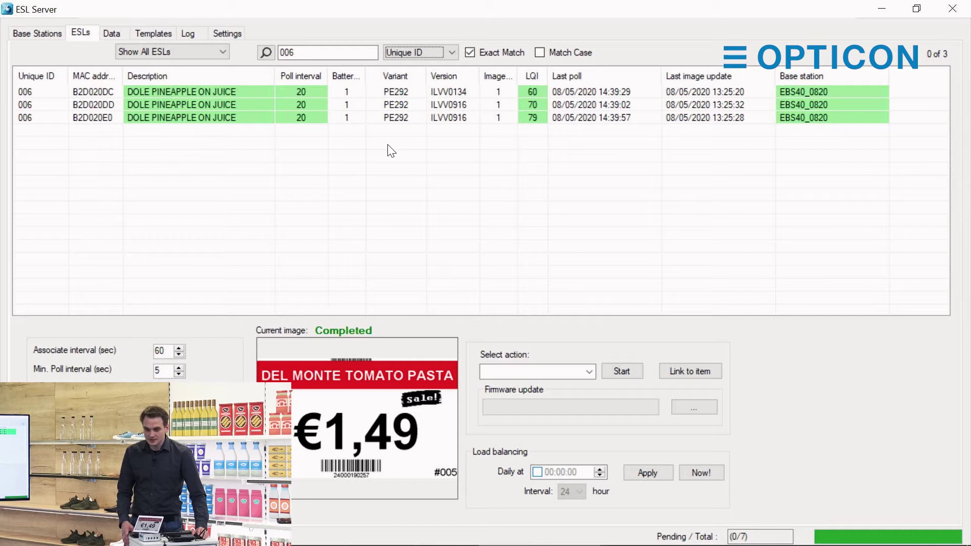
Turn off Exact Match and turn on Match Case for the label search
{"action": "left_click", "coordinate": [478, 53]}
{"action": "left_click", "coordinate": [569, 52]}
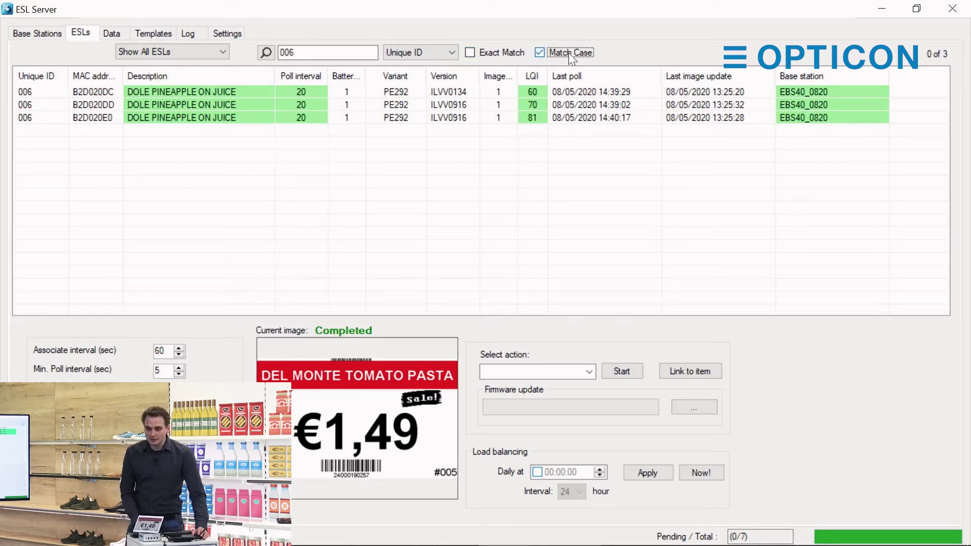
Search the Description column for DOLE with Match Case on, and select the first DOLE PINEAPPLE ON JUICE label found
{"action": "double_click", "coordinate": [313, 54]}
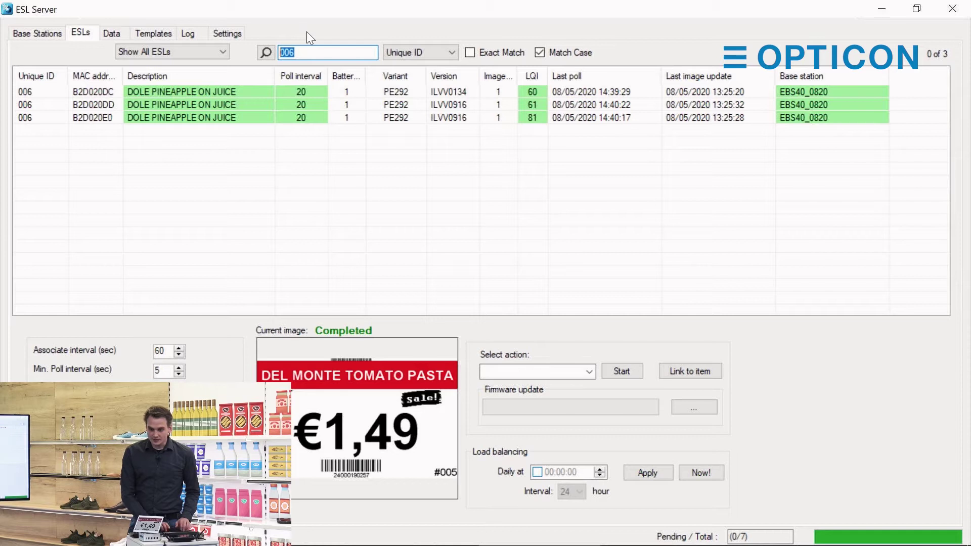
{"action": "type", "text": "DOLE"}
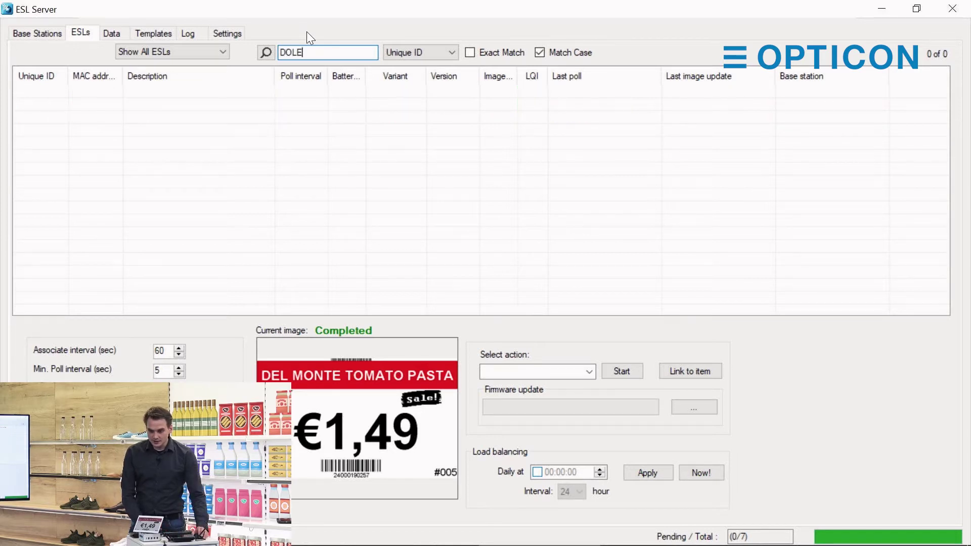
{"action": "left_click", "coordinate": [395, 55]}
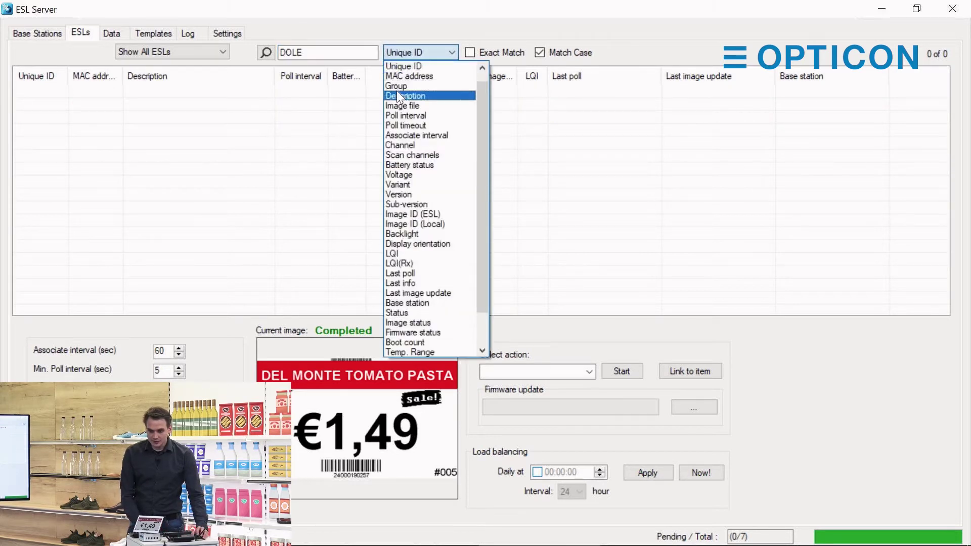
{"action": "scroll", "coordinate": [405, 138], "scroll_direction": "up", "scroll_amount": 1}
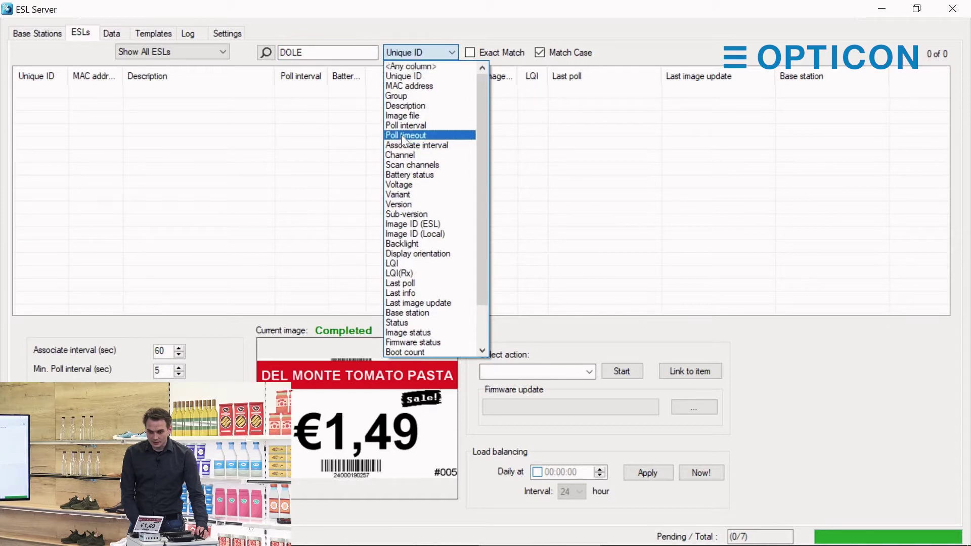
{"action": "left_click", "coordinate": [406, 101]}
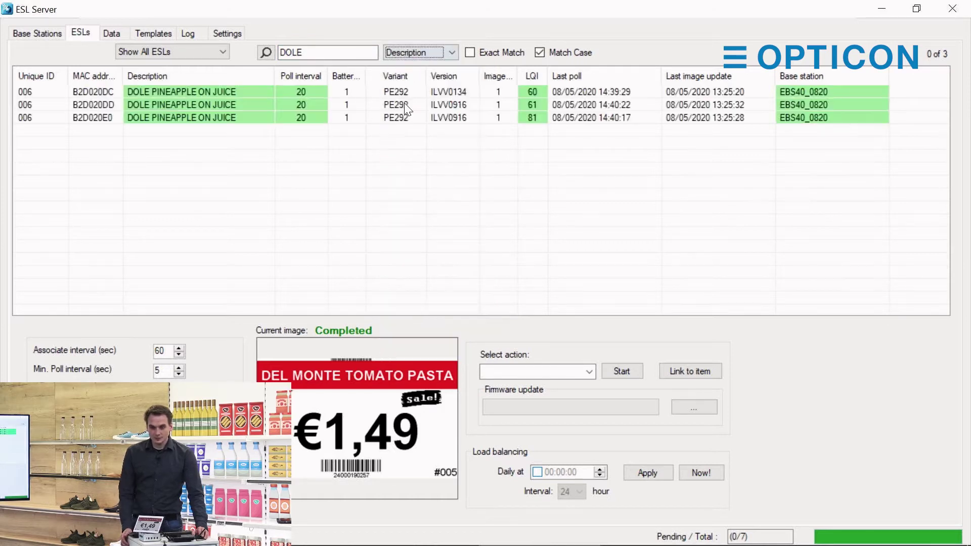
{"action": "left_click", "coordinate": [136, 93]}
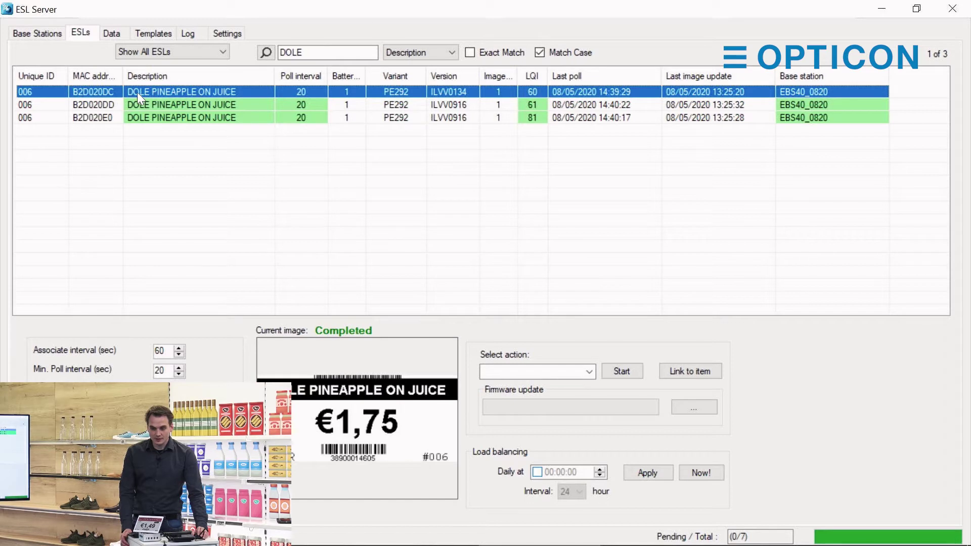
Try the case-sensitive description search with lowercase dole, and clear the search text
{"action": "left_click", "coordinate": [322, 52]}
{"action": "double_click", "coordinate": [323, 53]}
{"action": "type", "text": "dole"}
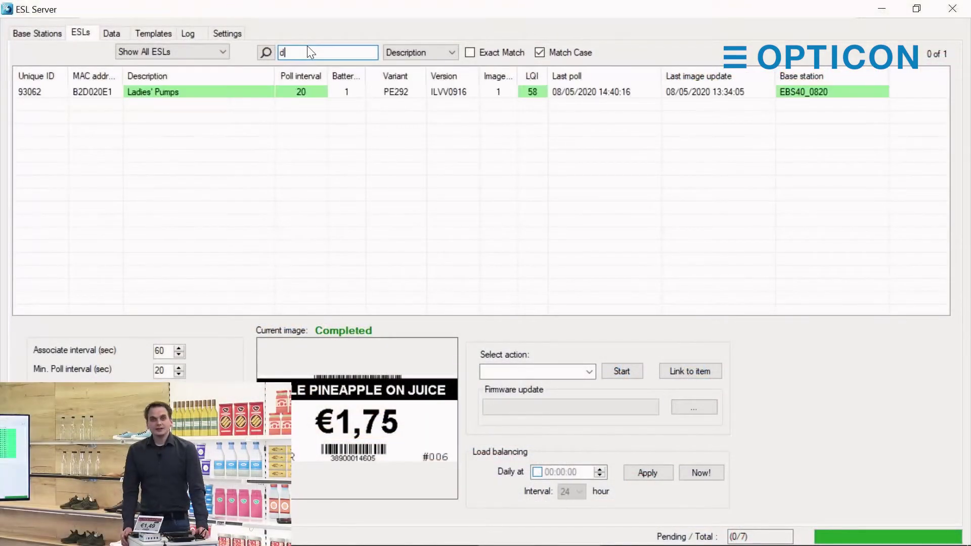
{"action": "key", "text": "BackSpace"}
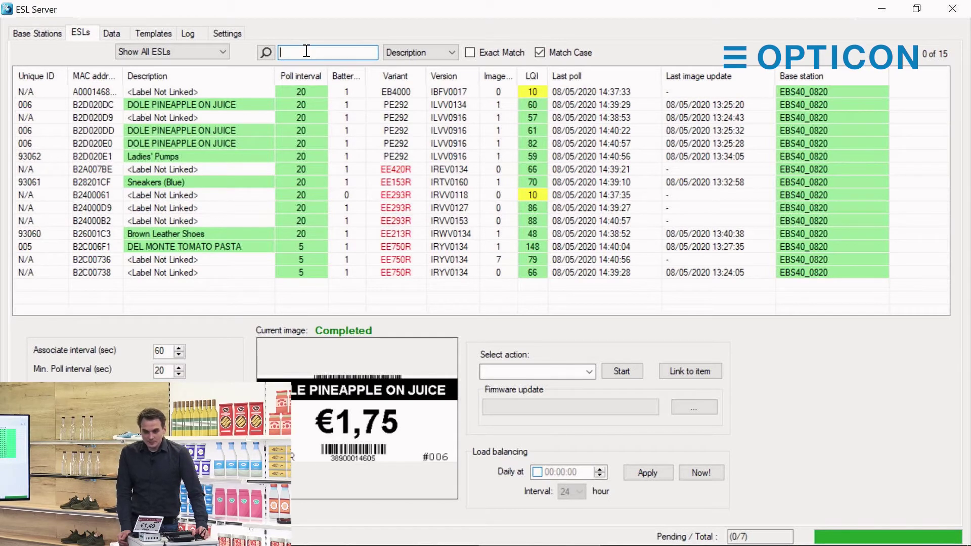
Set the minimum poll interval of the DOLE PINEAPPLE ON JUICE label B2D020DC to 10 seconds and apply it
{"action": "left_click", "coordinate": [299, 104]}
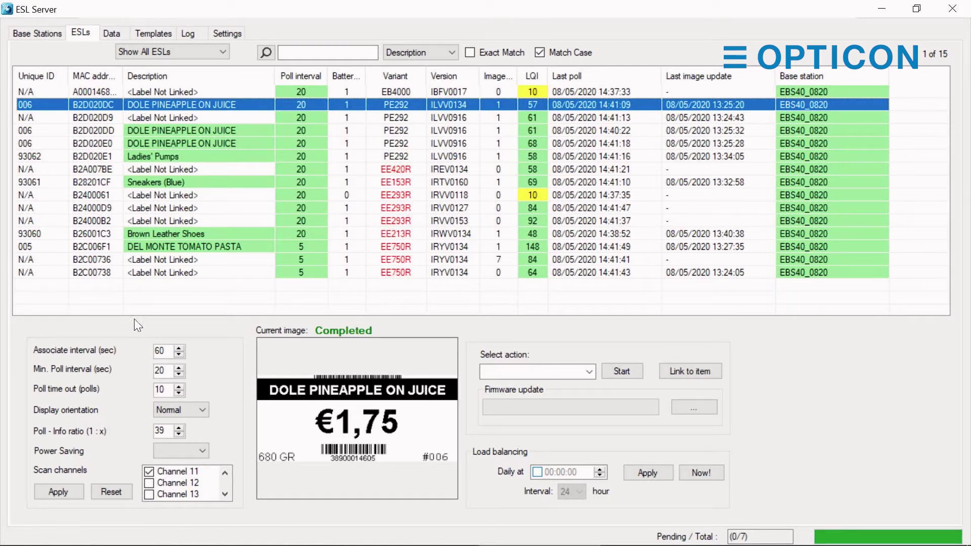
{"action": "left_click", "coordinate": [158, 372]}
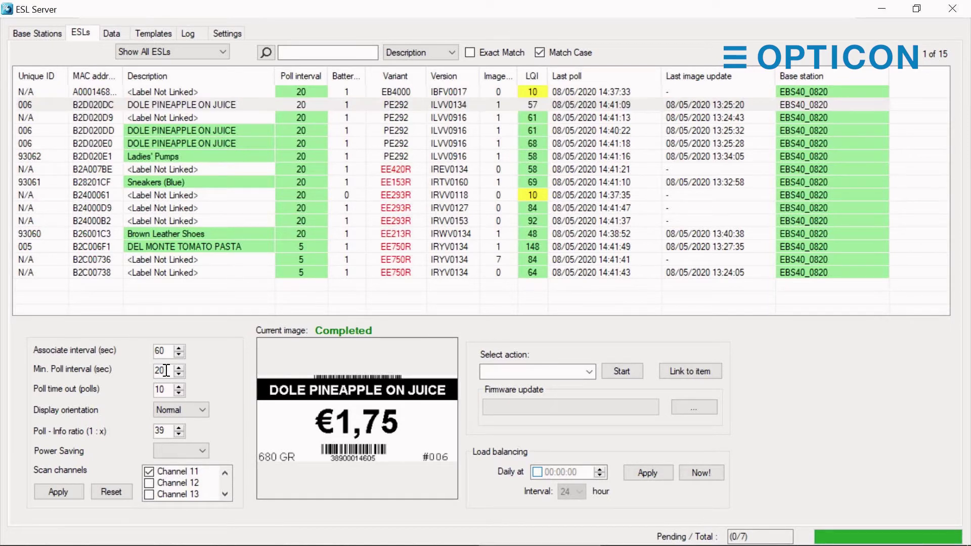
{"action": "double_click", "coordinate": [160, 371]}
{"action": "left_click", "coordinate": [166, 370]}
{"action": "type", "text": "10"}
{"action": "left_click", "coordinate": [71, 495]}
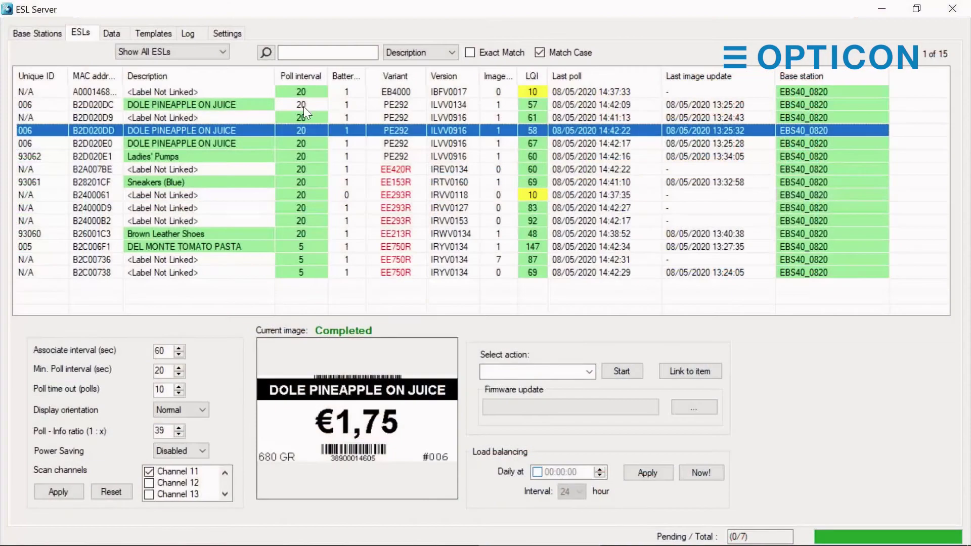
Compare the list entries and settings of labels B2D020DC, B2D020D9 and B2D020DD
{"action": "left_click", "coordinate": [303, 105]}
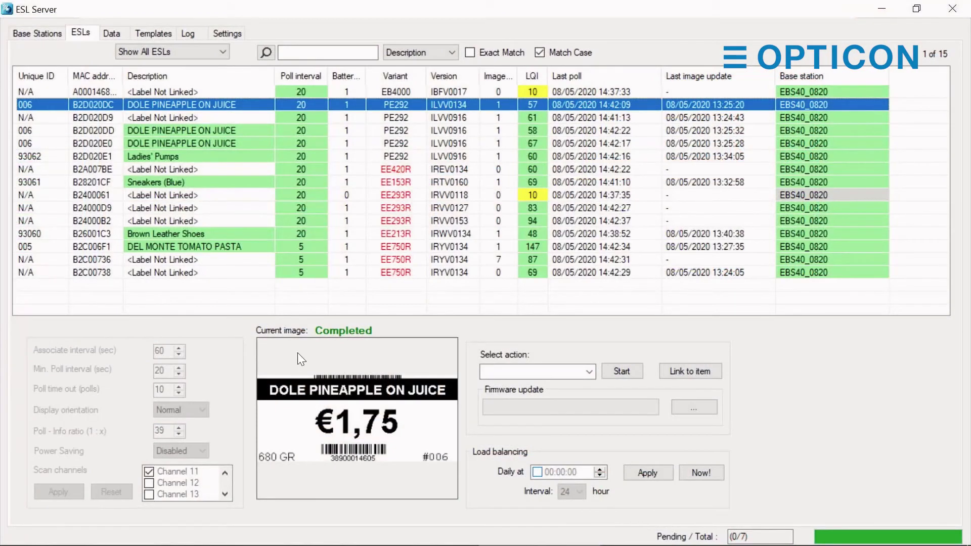
{"action": "left_click", "coordinate": [307, 118]}
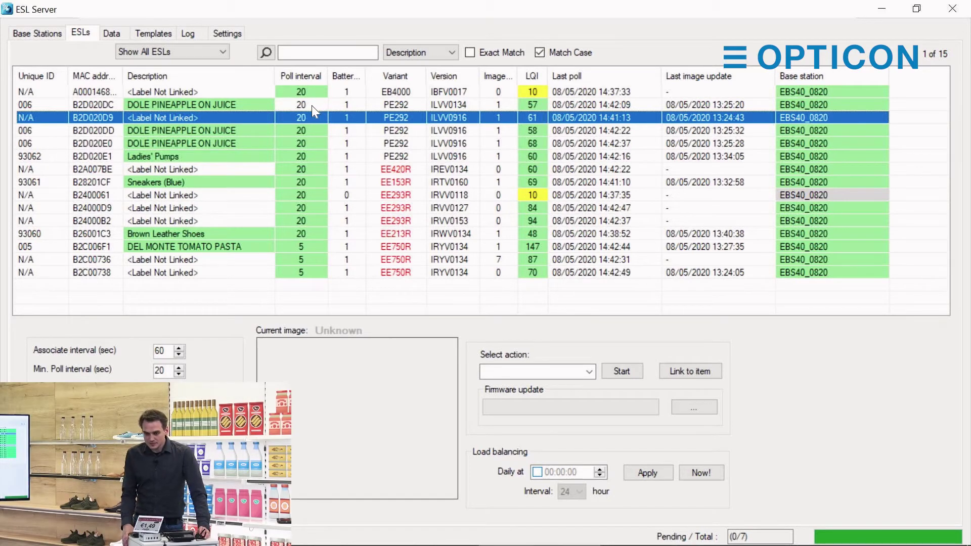
{"action": "left_click", "coordinate": [298, 133]}
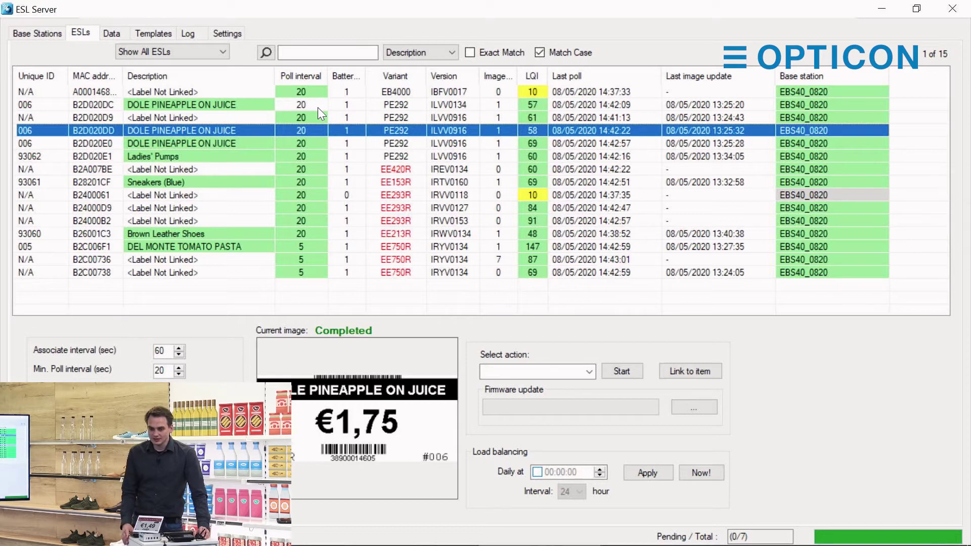
Choose the Request settings action for the DOLE PINEAPPLE ON JUICE label B2D020DC
{"action": "left_click", "coordinate": [305, 104]}
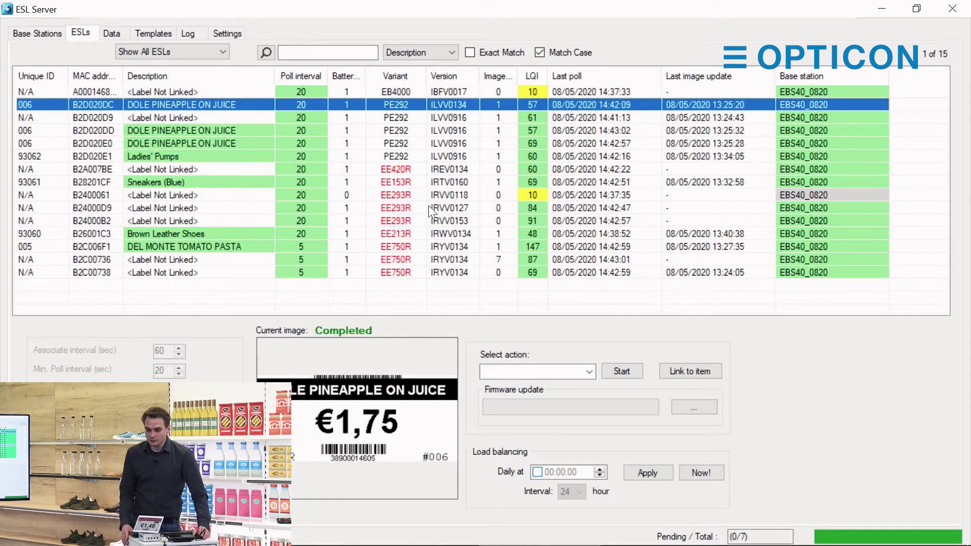
{"action": "left_click", "coordinate": [504, 373]}
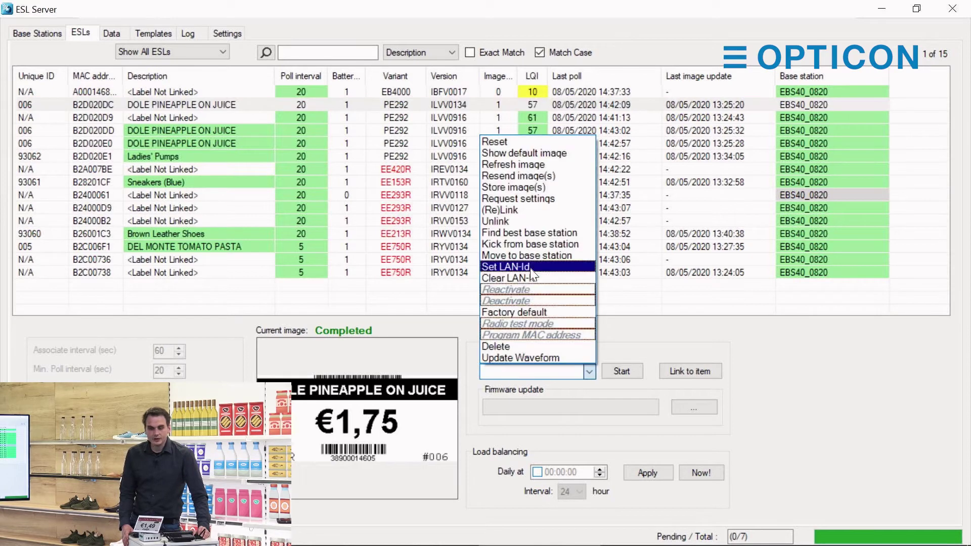
{"action": "left_click", "coordinate": [523, 199]}
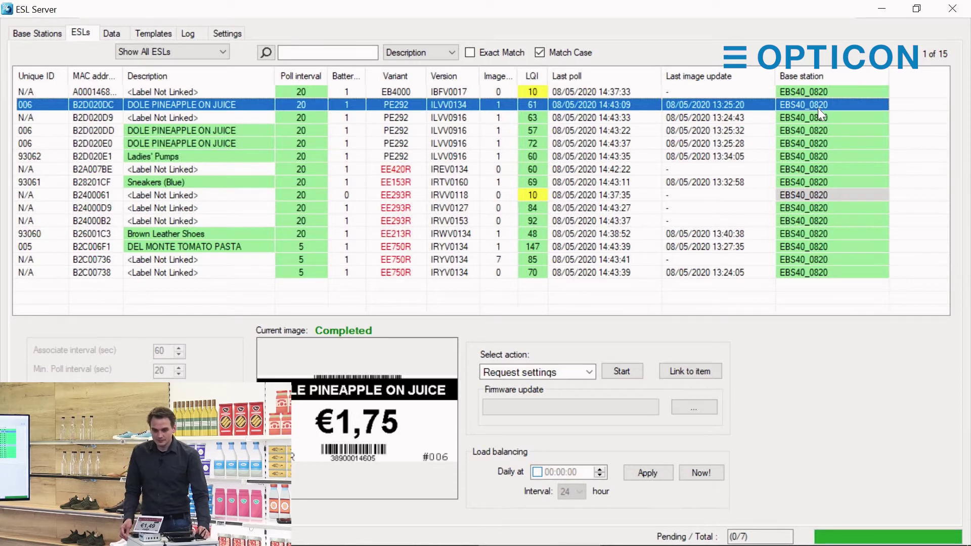
Try the Flipped display orientation in the settings of the DOLE PINEAPPLE ON JUICE label B2D020DD
{"action": "left_click", "coordinate": [214, 130]}
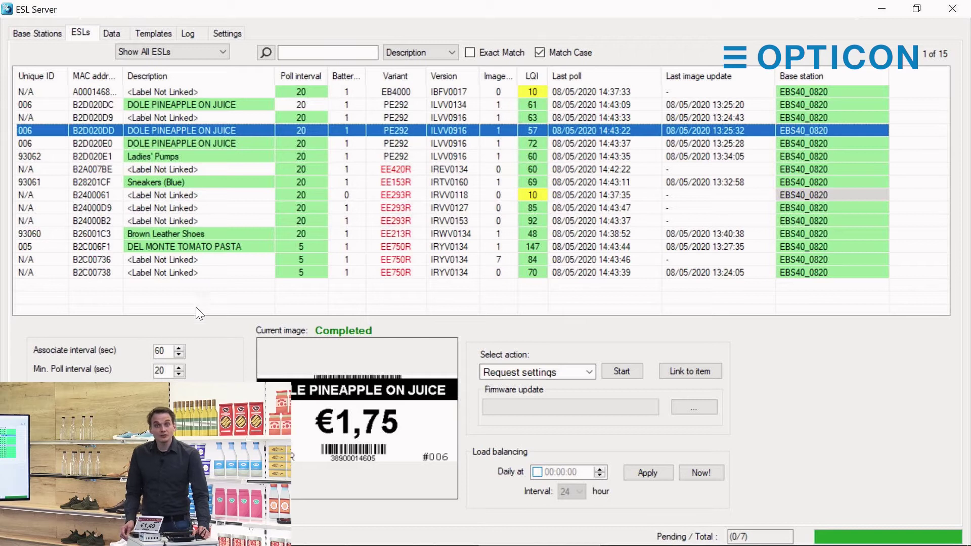
{"action": "left_click", "coordinate": [167, 369]}
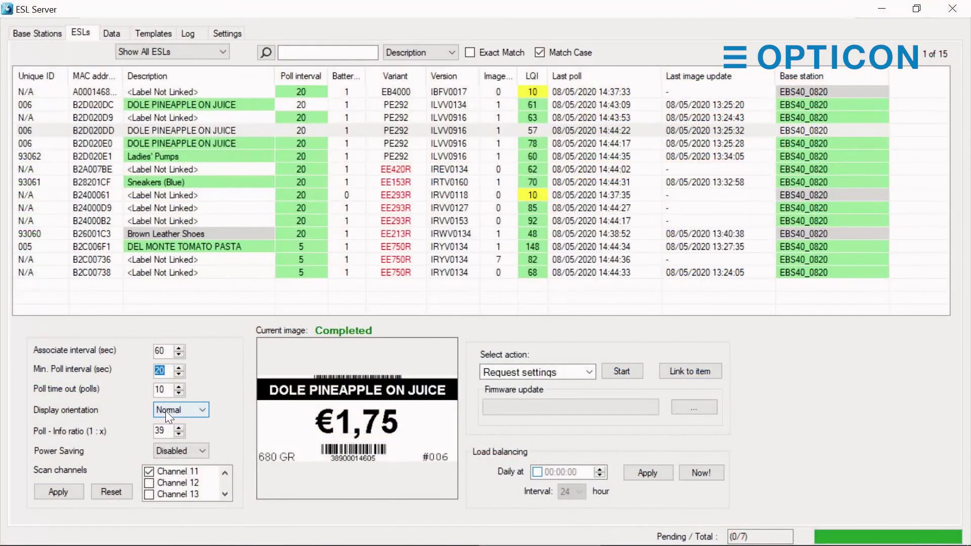
{"action": "left_click", "coordinate": [165, 411]}
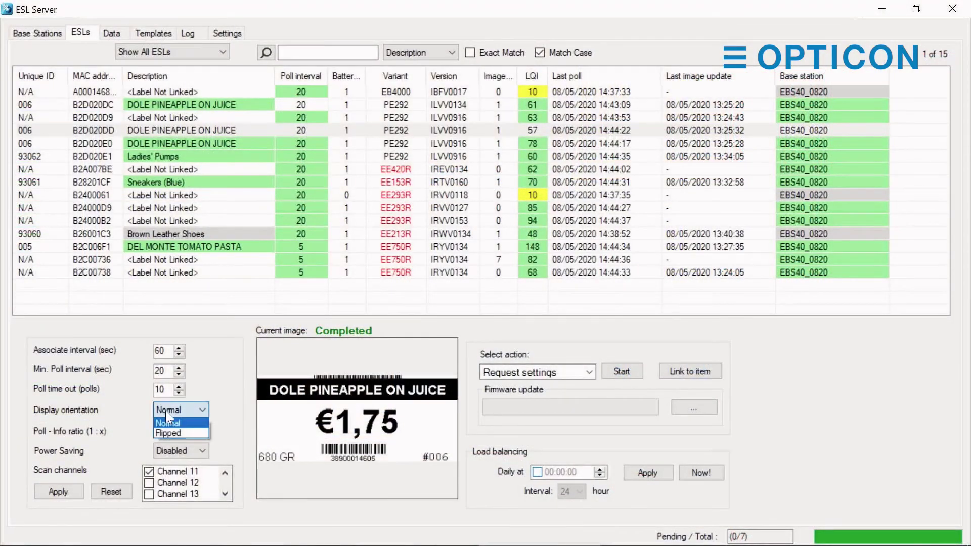
{"action": "left_click", "coordinate": [167, 432]}
{"action": "left_click", "coordinate": [167, 408]}
{"action": "left_click", "coordinate": [167, 408]}
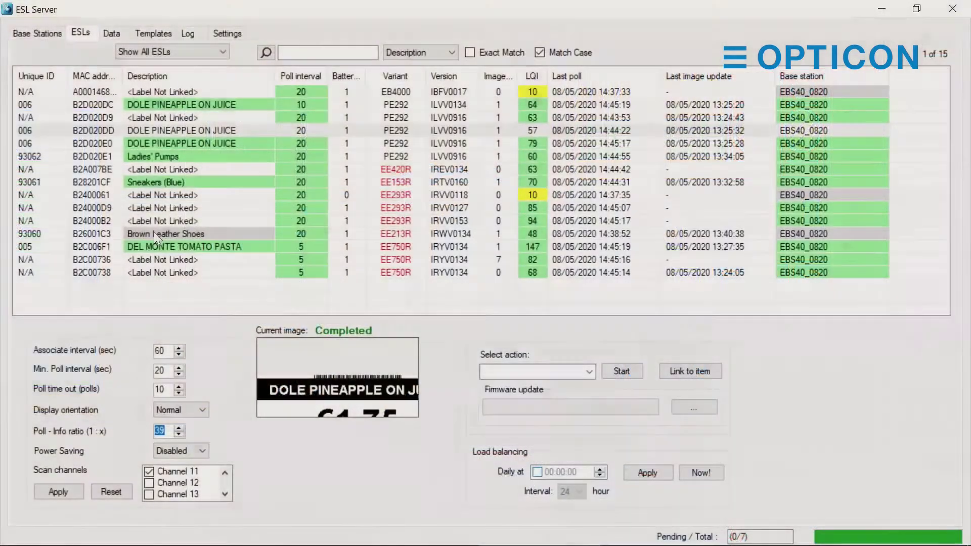
Enable scan channel 13 for the DEL MONTE TOMATO PASTA label and apply its settings
{"action": "left_click", "coordinate": [154, 233]}
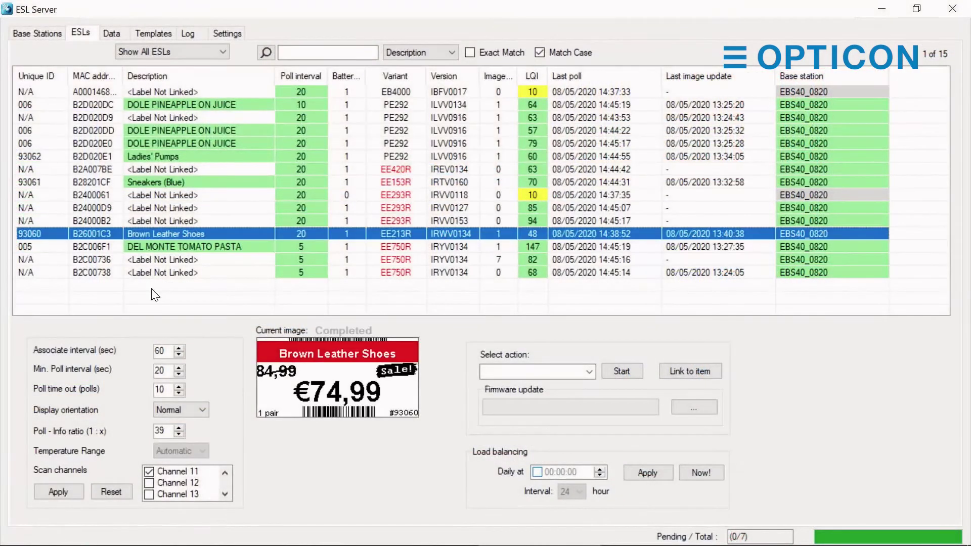
{"action": "left_click", "coordinate": [153, 248]}
{"action": "left_click", "coordinate": [157, 430]}
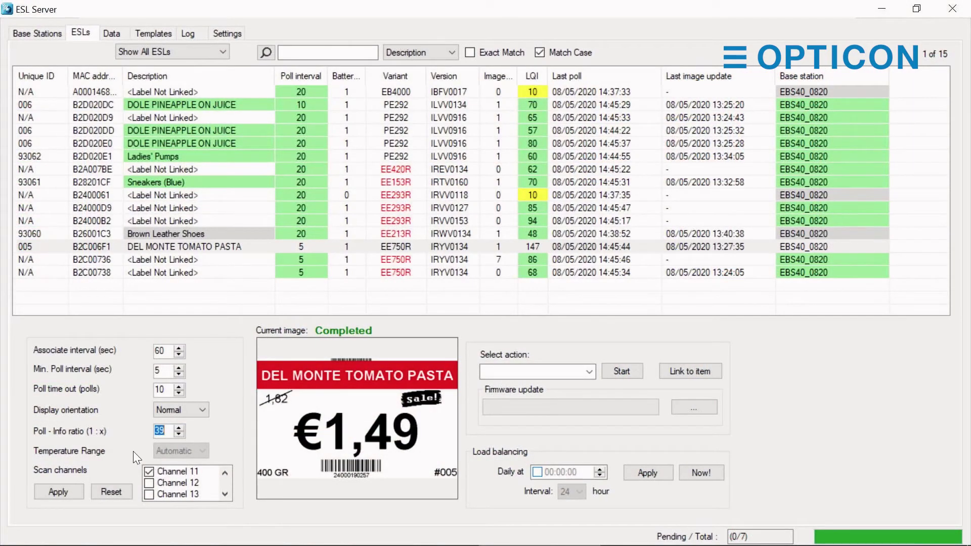
{"action": "left_click", "coordinate": [178, 469]}
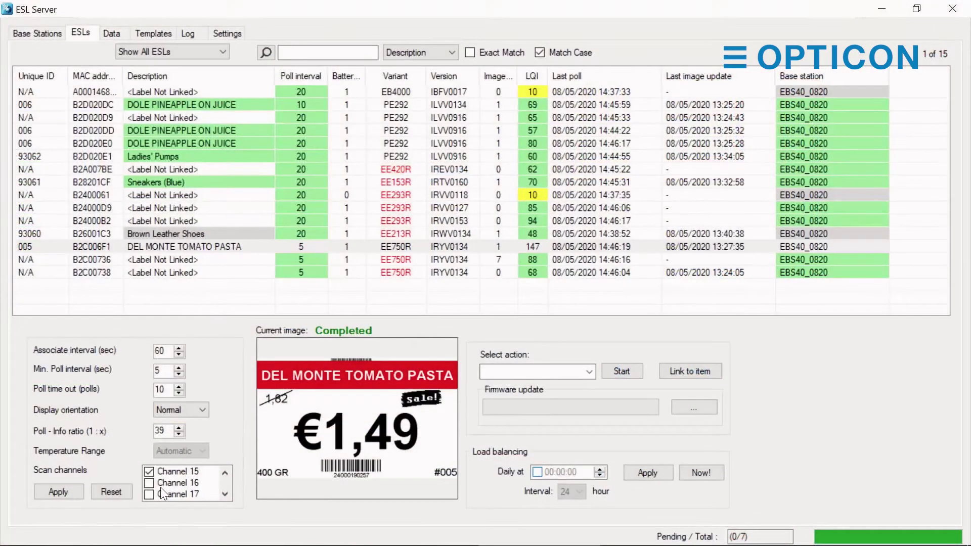
{"action": "scroll", "coordinate": [160, 487], "scroll_direction": "up", "scroll_amount": 1}
{"action": "left_click", "coordinate": [148, 472]}
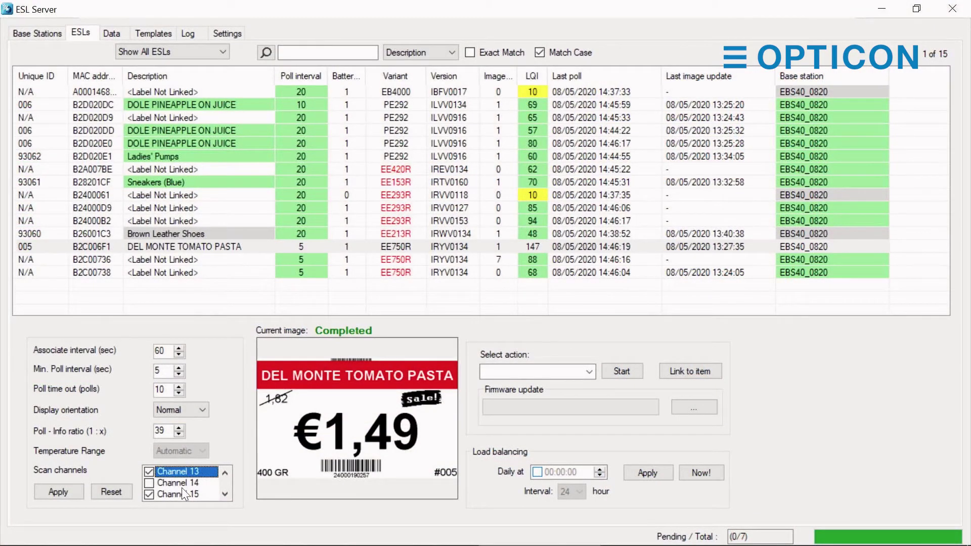
{"action": "left_click", "coordinate": [78, 493]}
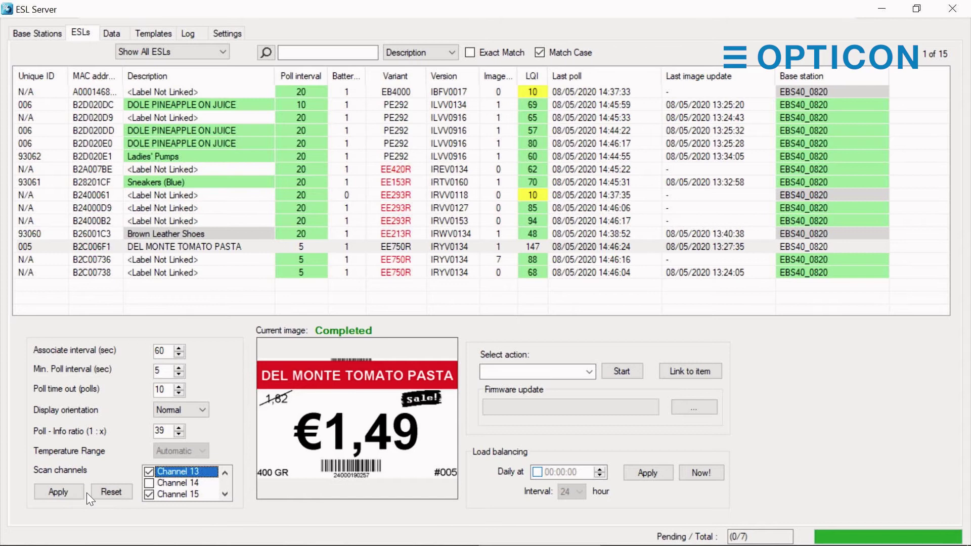
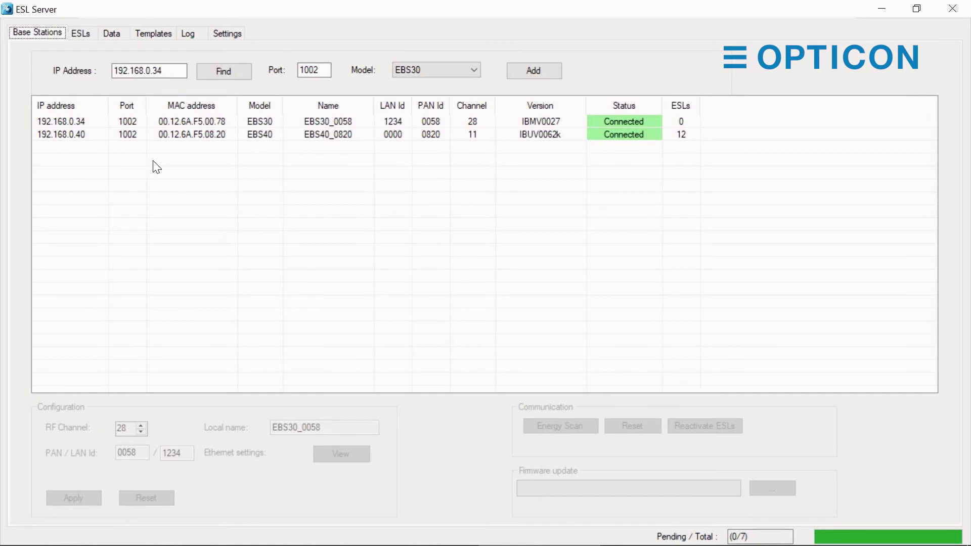
Review the base station configurations of EBS40_0820 and EBS30_0058
{"action": "left_click", "coordinate": [389, 135]}
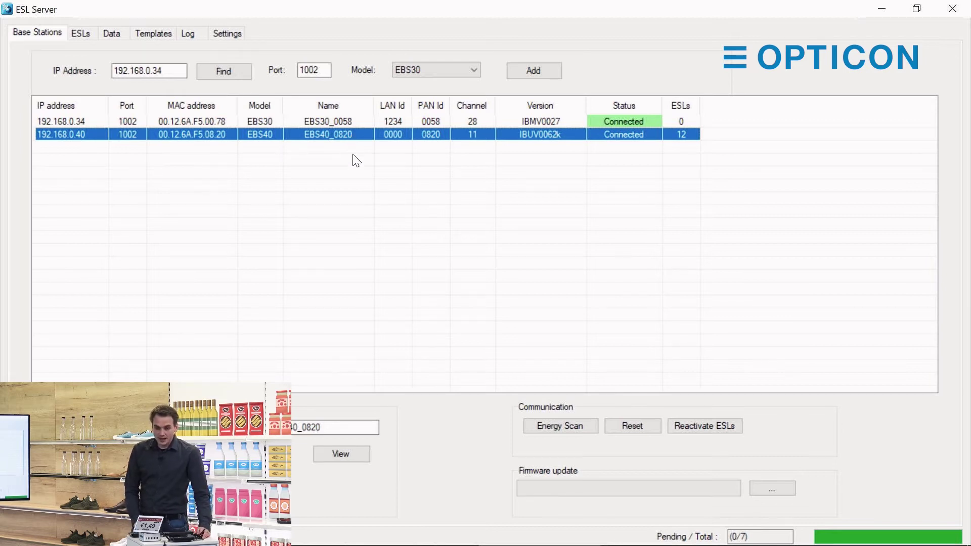
{"action": "key", "text": "Up"}
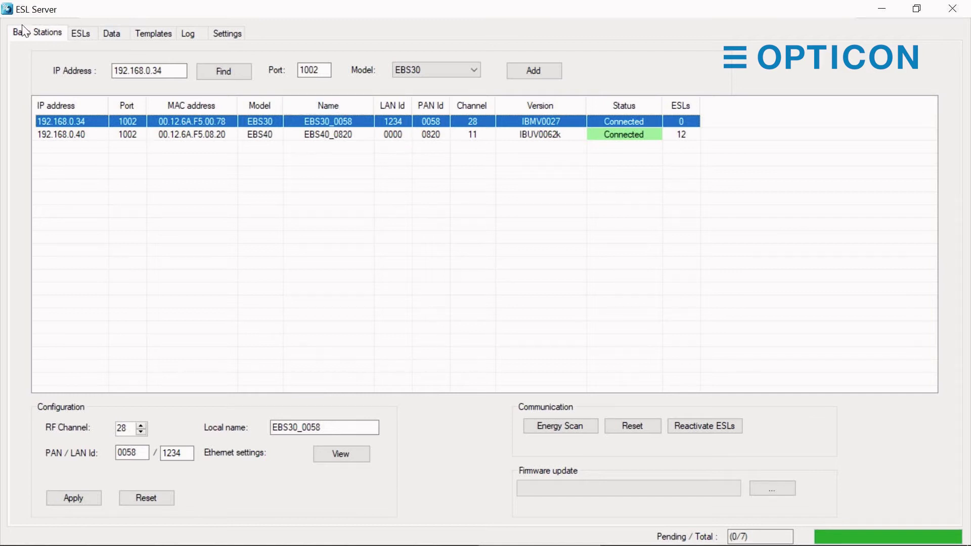
Move the unlinked label B24000D9 to base station EBS30_0058 at 192.168.0.34:1002
{"action": "left_click", "coordinate": [83, 34]}
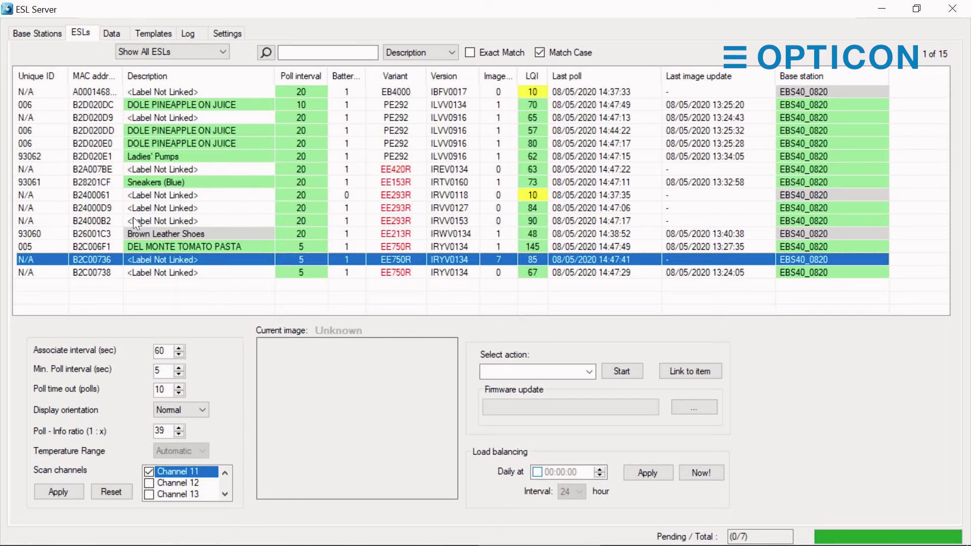
{"action": "left_click", "coordinate": [174, 208]}
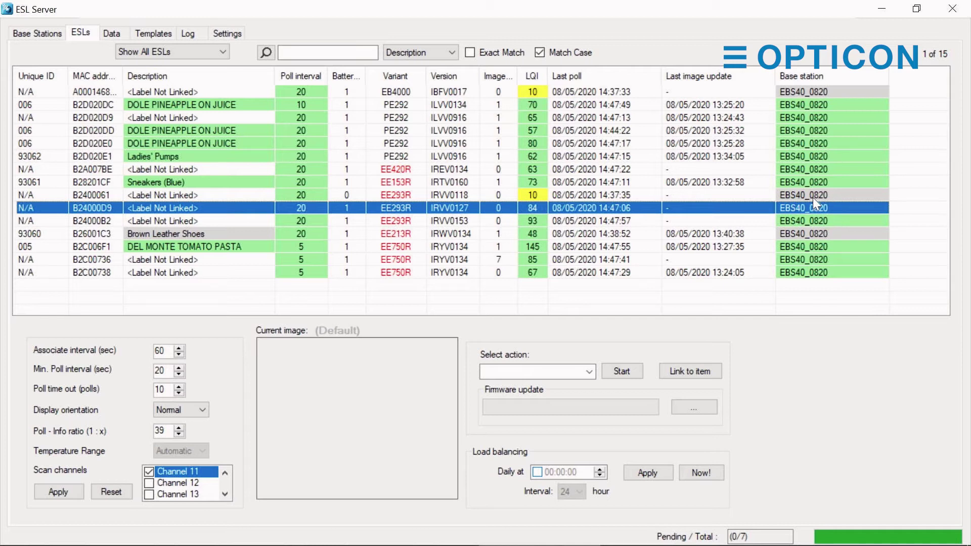
{"action": "left_click", "coordinate": [523, 366]}
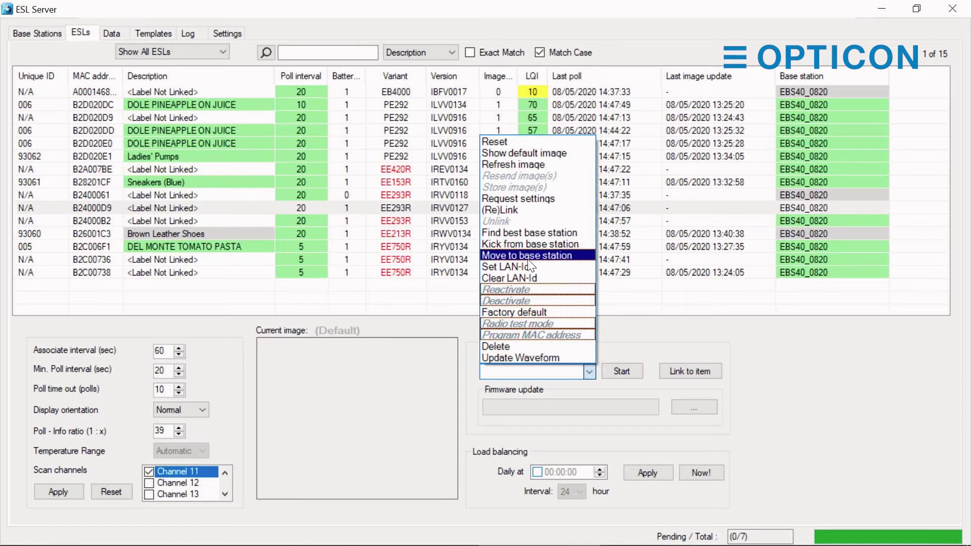
{"action": "left_click", "coordinate": [529, 256]}
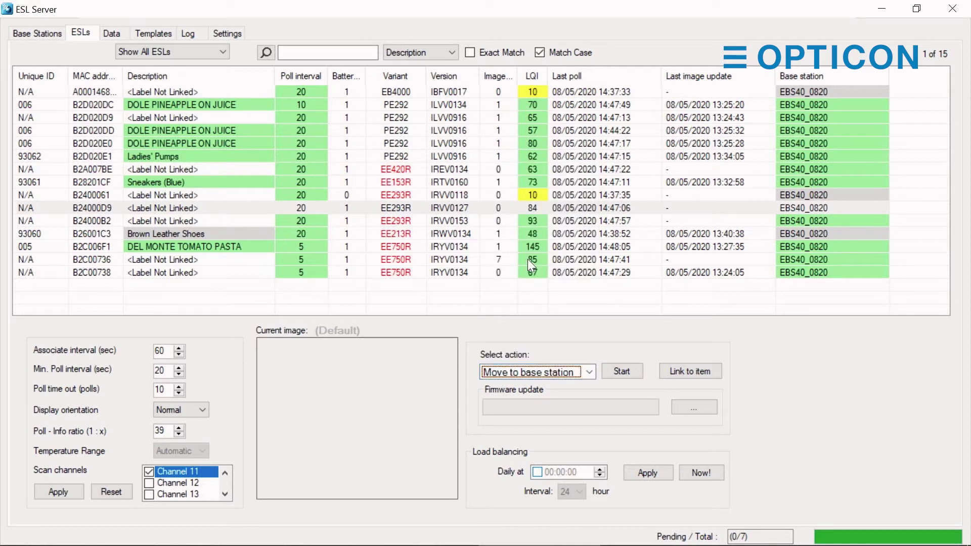
{"action": "left_click", "coordinate": [618, 372]}
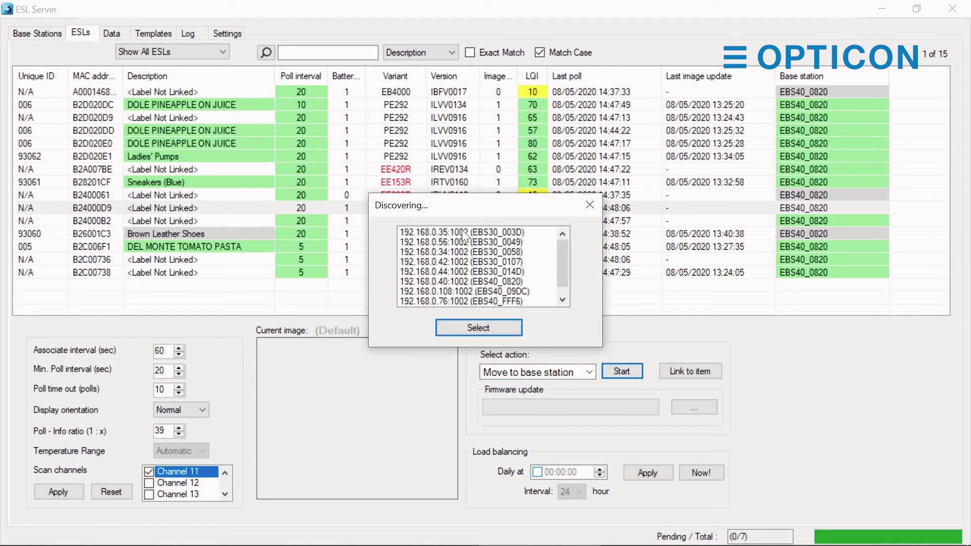
{"action": "left_click", "coordinate": [493, 251]}
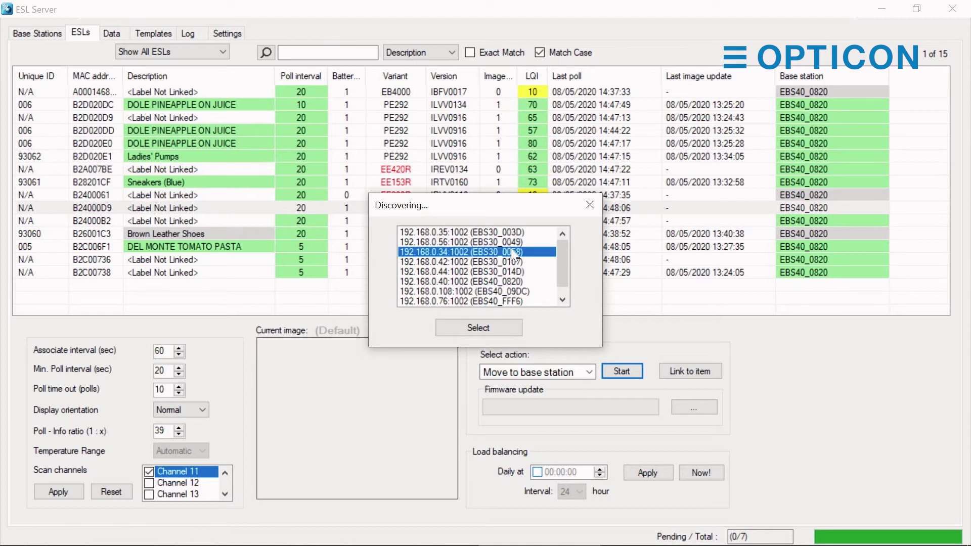
{"action": "left_click", "coordinate": [466, 326]}
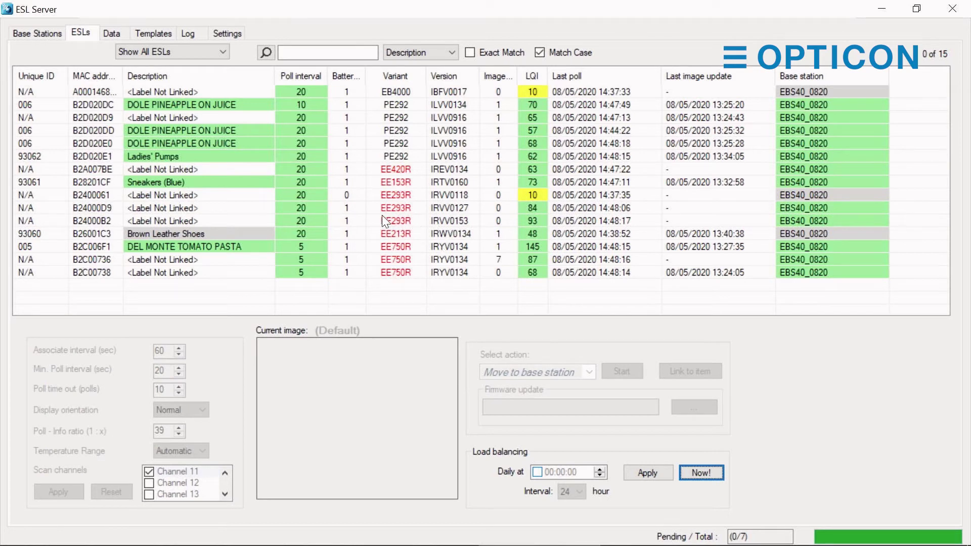
{"action": "left_click", "coordinate": [346, 218]}
{"action": "left_click", "coordinate": [352, 208]}
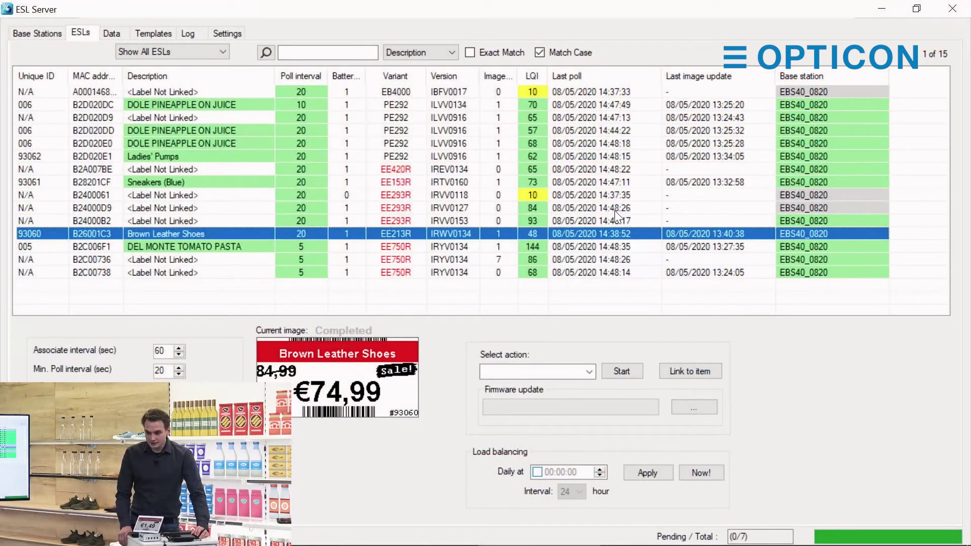
{"action": "left_click", "coordinate": [618, 217]}
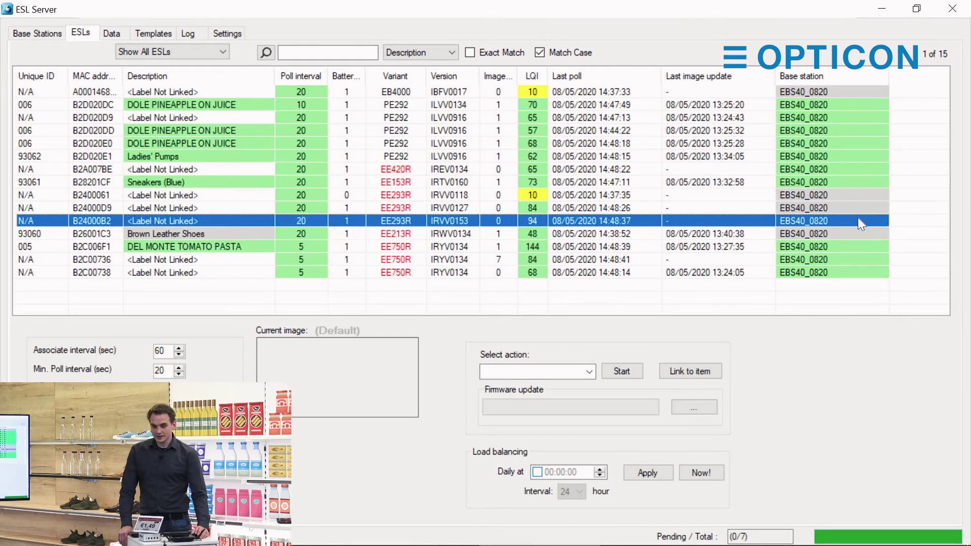
{"action": "left_click", "coordinate": [298, 104]}
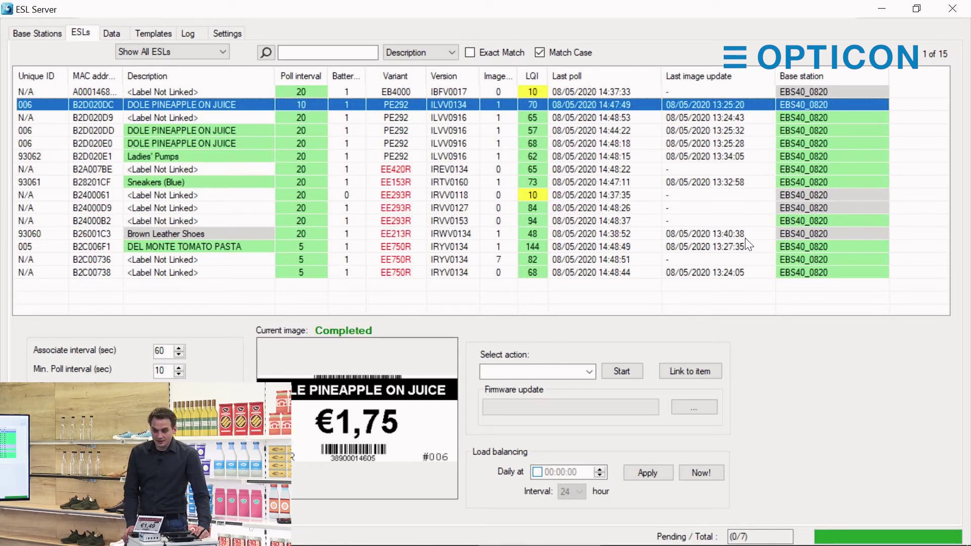
Add the LAN Id column to the label list
{"action": "left_click", "coordinate": [764, 211]}
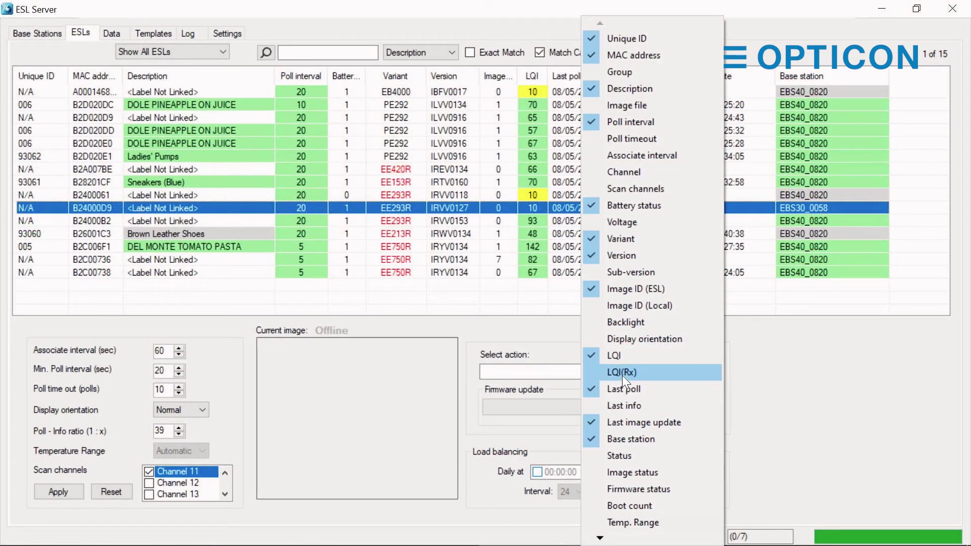
{"action": "scroll", "coordinate": [657, 506], "scroll_direction": "down", "scroll_amount": 1}
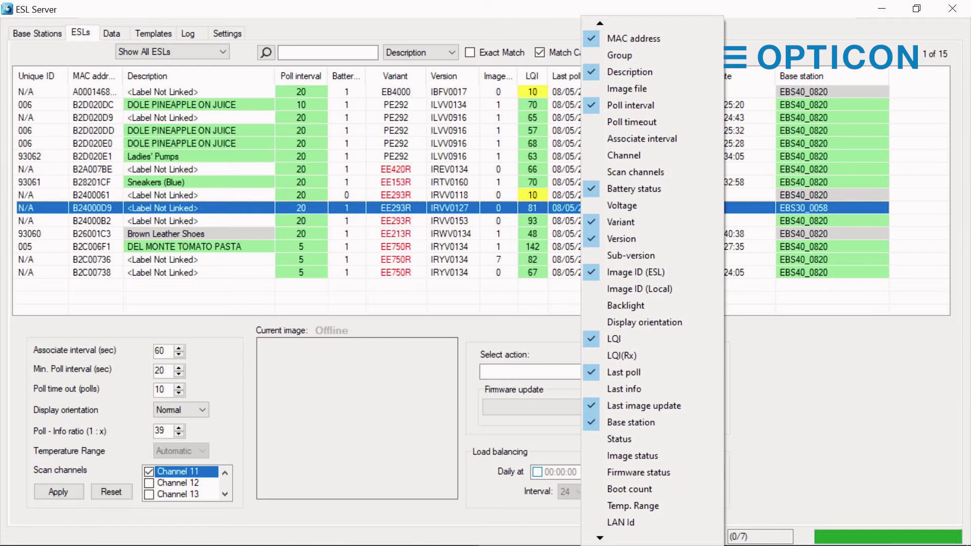
{"action": "scroll", "coordinate": [628, 480], "scroll_direction": "down", "scroll_amount": 3}
{"action": "left_click", "coordinate": [627, 473]}
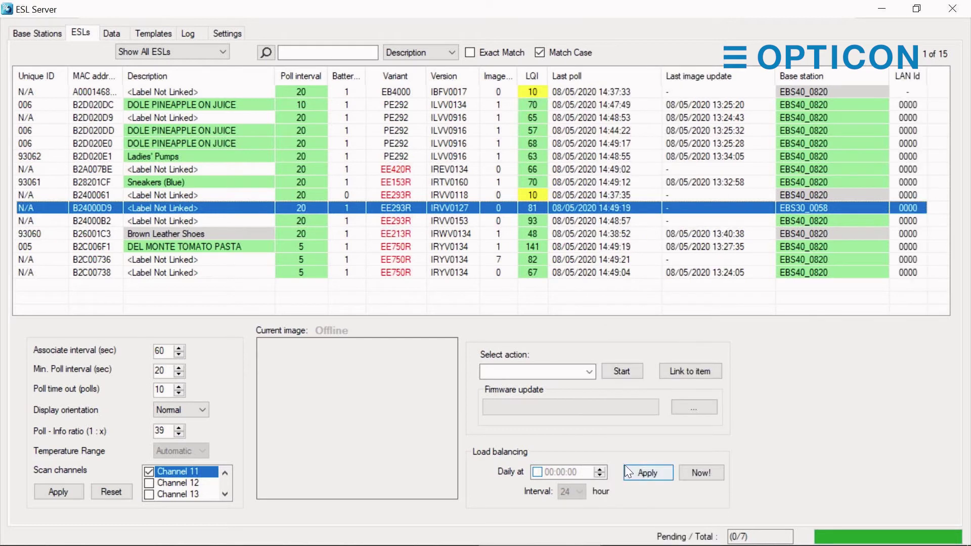
Run the Set LAN-Id action on label B24000D9
{"action": "left_click", "coordinate": [900, 194]}
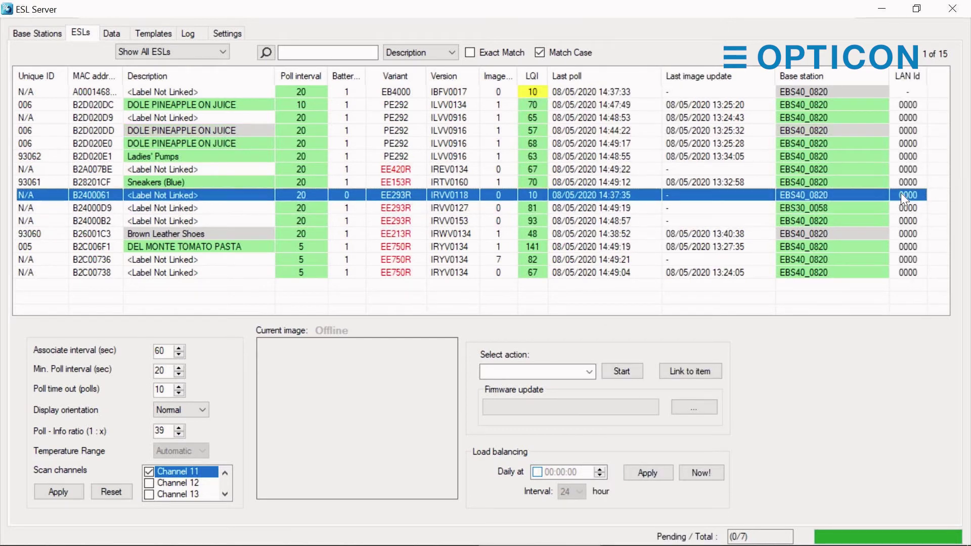
{"action": "left_click", "coordinate": [912, 208]}
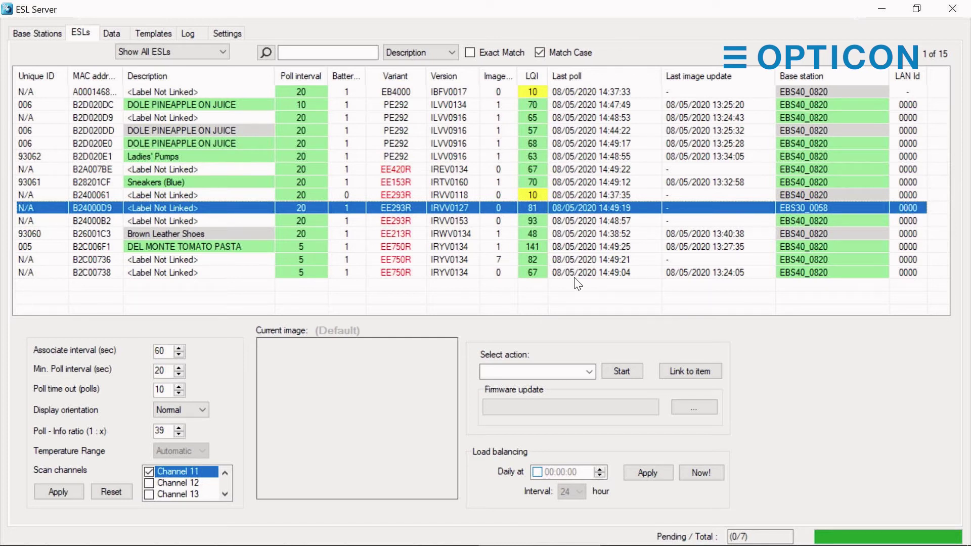
{"action": "left_click", "coordinate": [591, 372]}
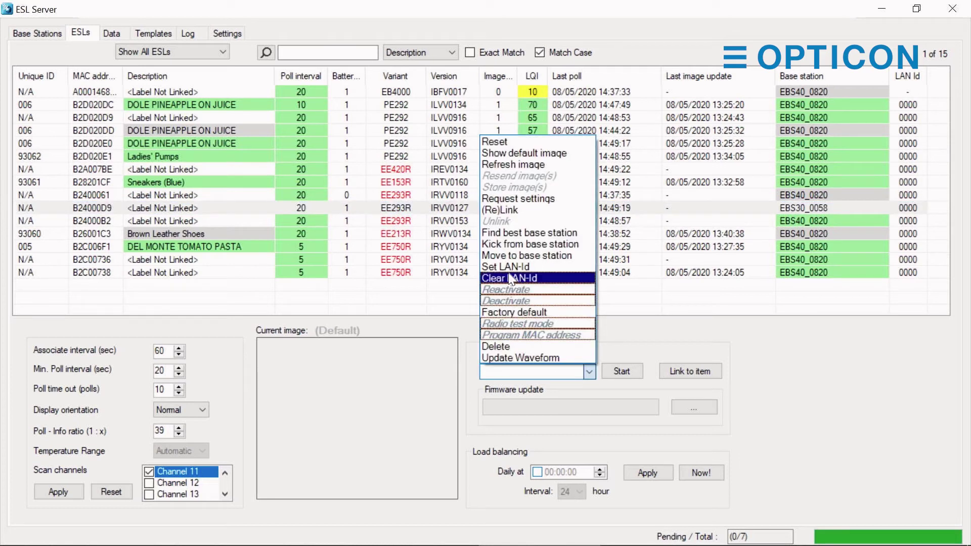
{"action": "left_click", "coordinate": [511, 267]}
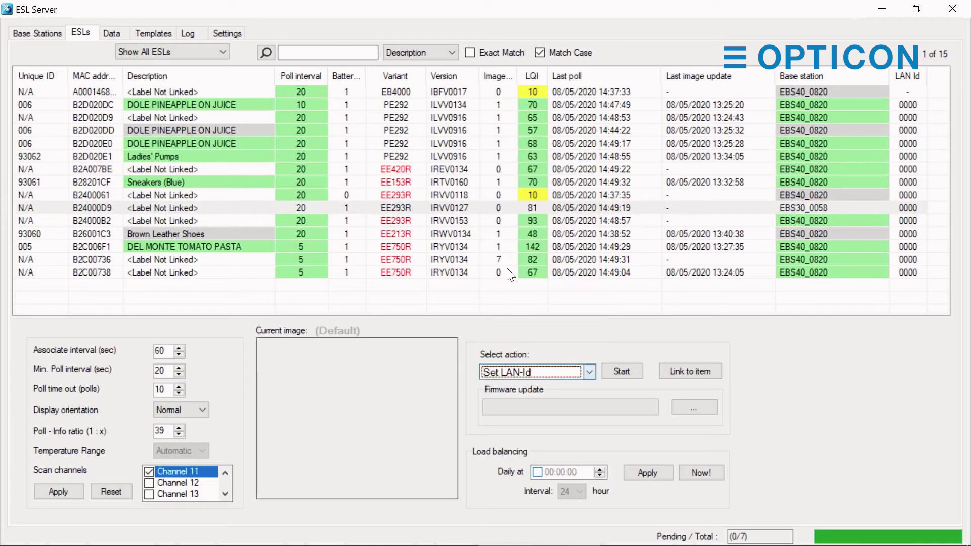
{"action": "left_click", "coordinate": [627, 376]}
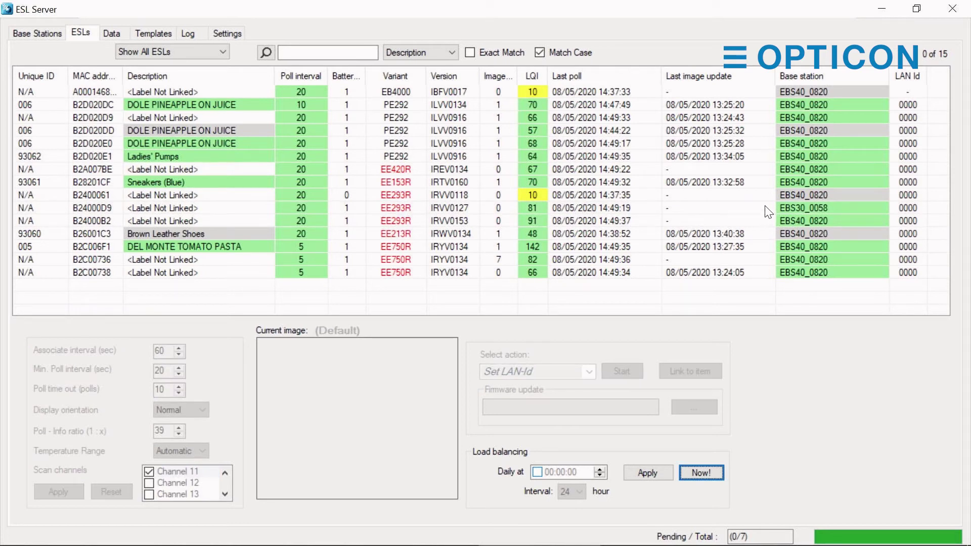
Examine the base stations' LAN Ids and label counts, and compare label B24000D9's base station, LQI and last poll with neighbouring labels
{"action": "left_click", "coordinate": [39, 32]}
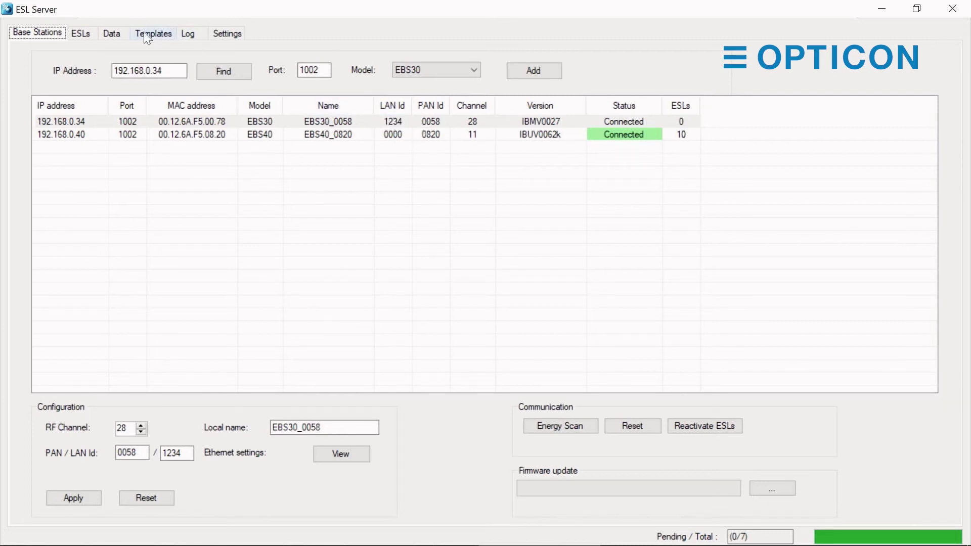
{"action": "left_click", "coordinate": [76, 34]}
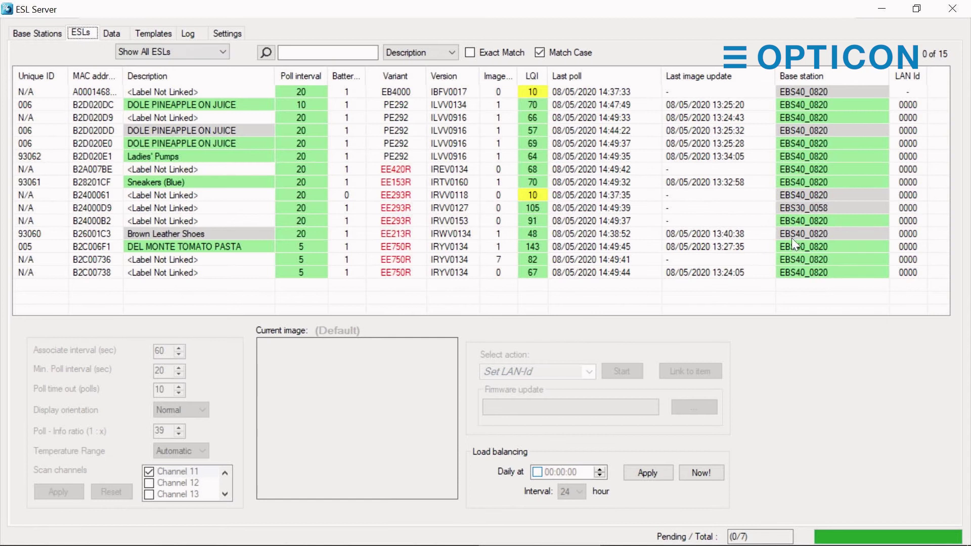
{"action": "left_click", "coordinate": [785, 207]}
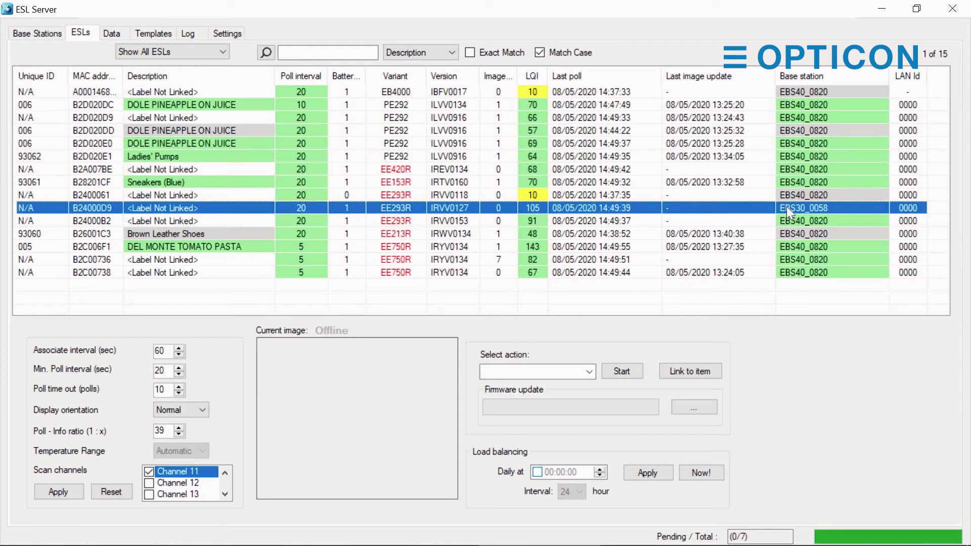
{"action": "left_click", "coordinate": [769, 216]}
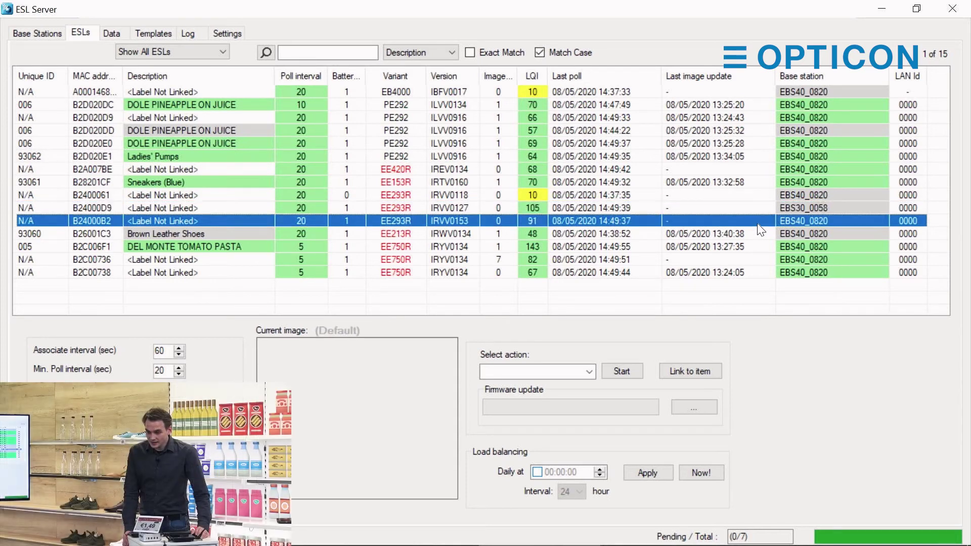
{"action": "left_click", "coordinate": [815, 208]}
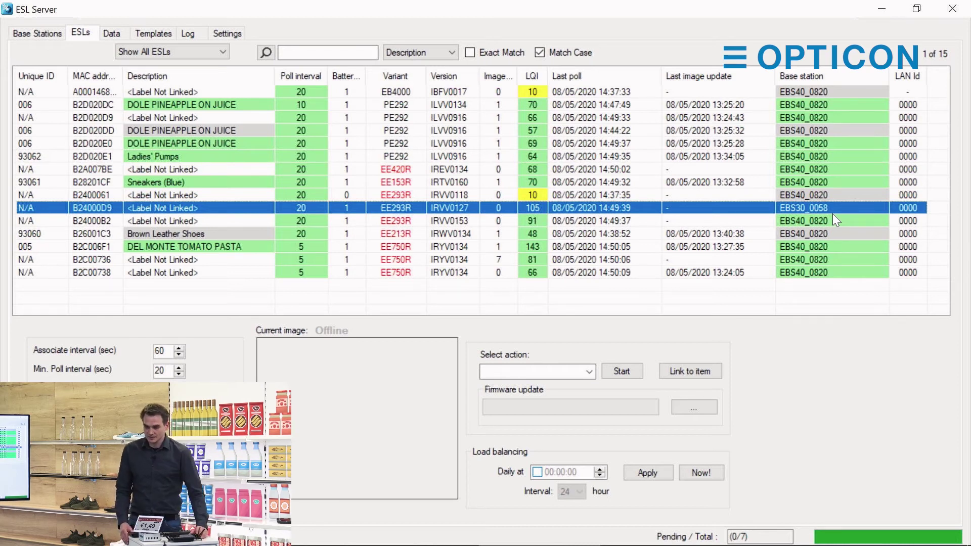
{"action": "left_click", "coordinate": [609, 220]}
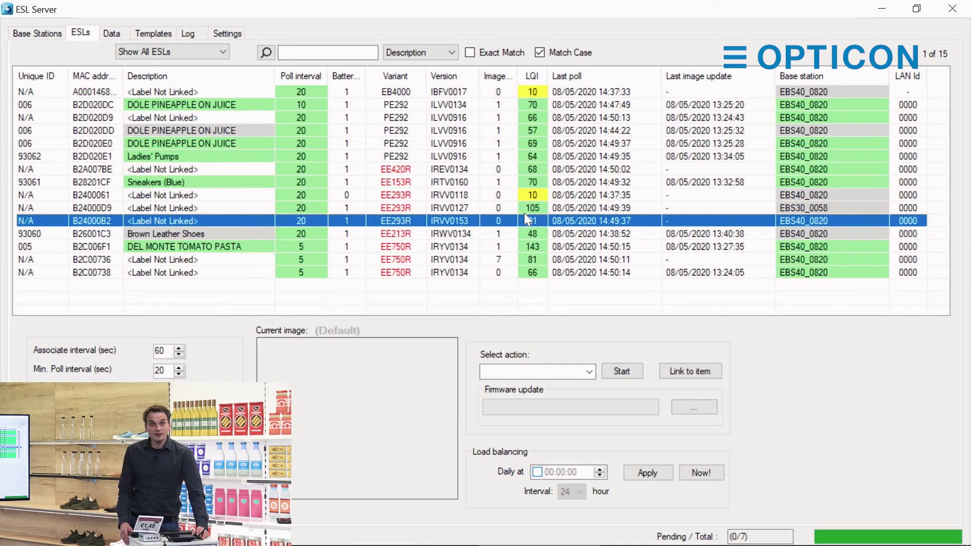
{"action": "left_click", "coordinate": [526, 210]}
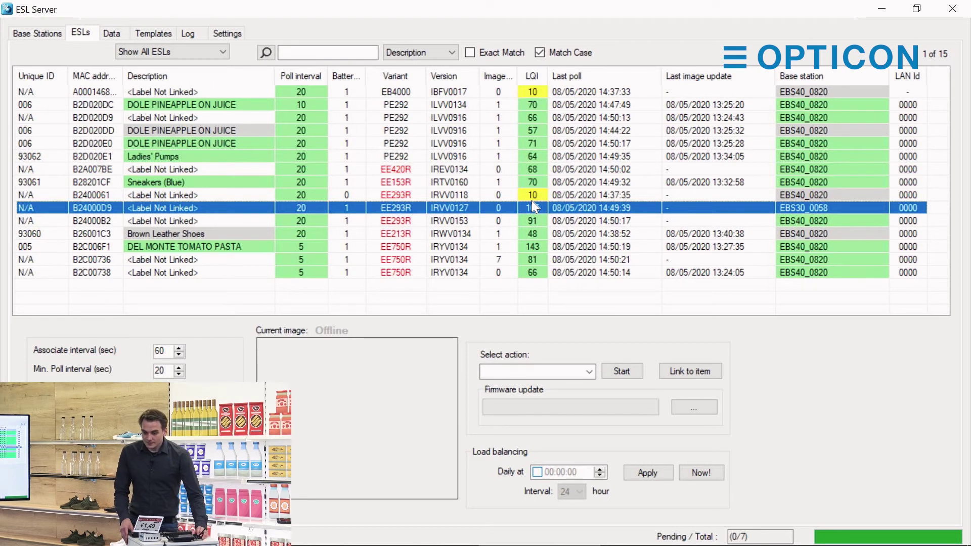
{"action": "left_click", "coordinate": [603, 216]}
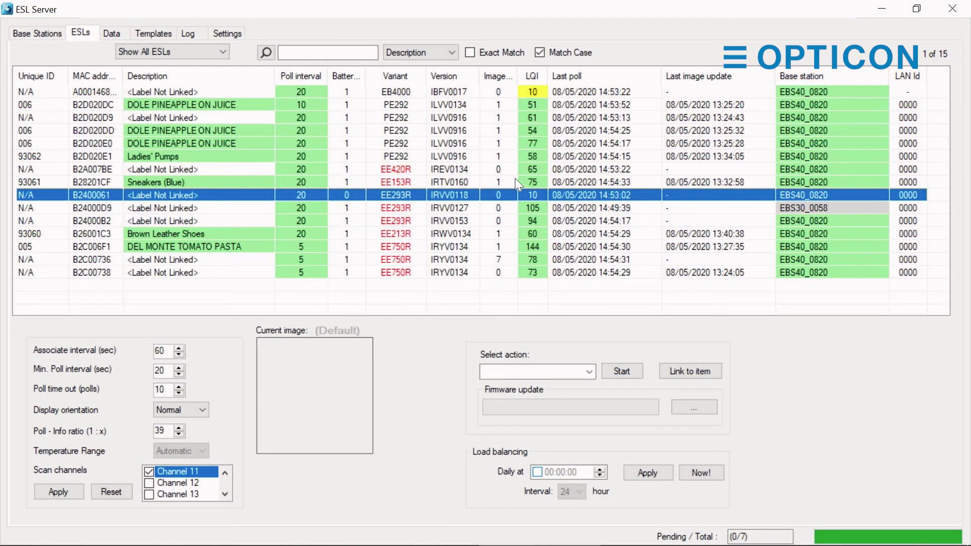
Select the label B2400061 and start load balancing immediately
{"action": "left_click", "coordinate": [517, 185]}
{"action": "left_click", "coordinate": [511, 194]}
{"action": "left_click", "coordinate": [527, 92]}
{"action": "left_click", "coordinate": [511, 194]}
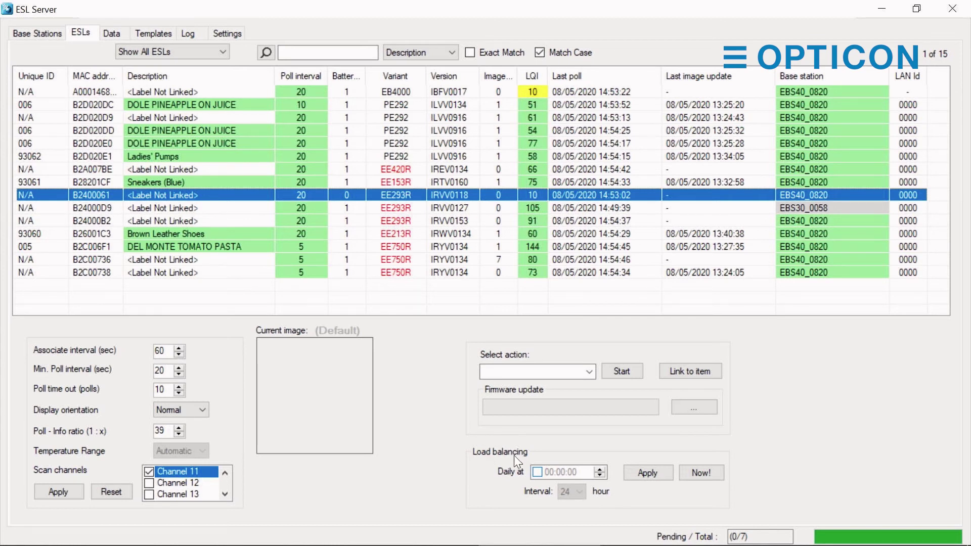
{"action": "left_click", "coordinate": [698, 471]}
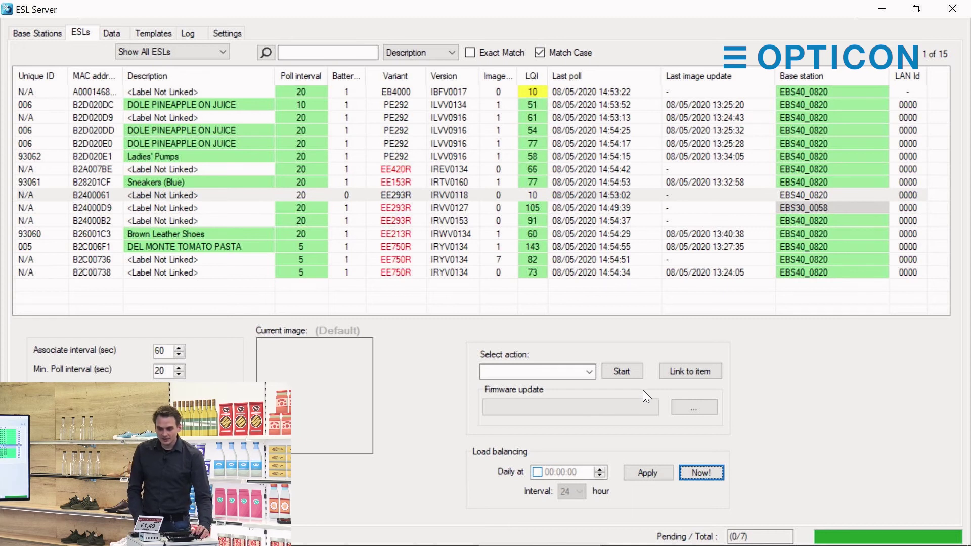
{"action": "left_click", "coordinate": [493, 195]}
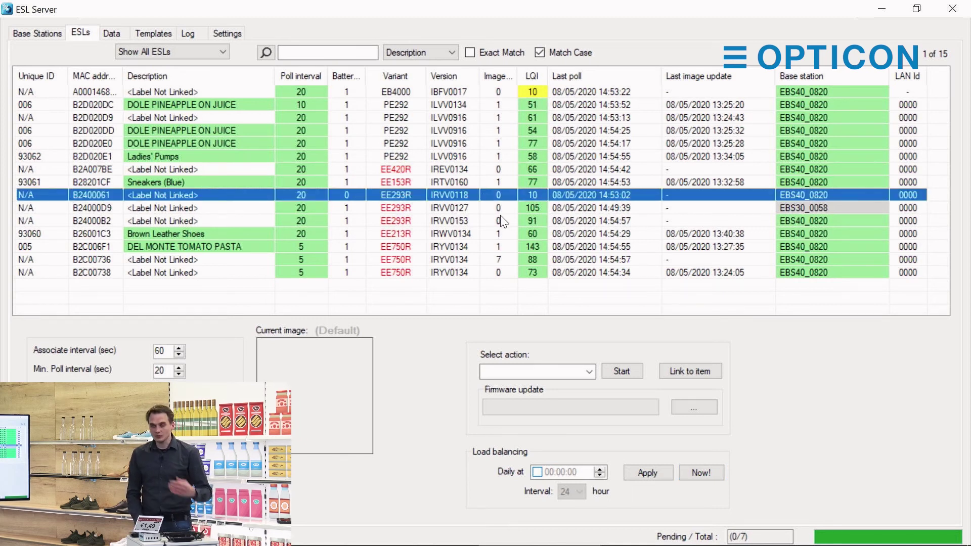
{"action": "key", "text": "Up"}
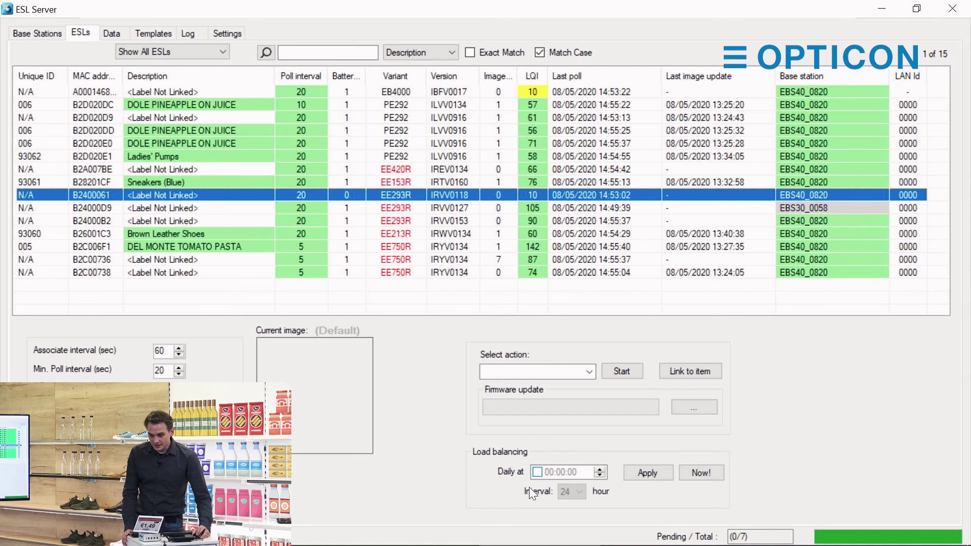
Enable daily load balancing at 00:00:00 with a 24-hour interval and apply the schedule
{"action": "left_click", "coordinate": [537, 473]}
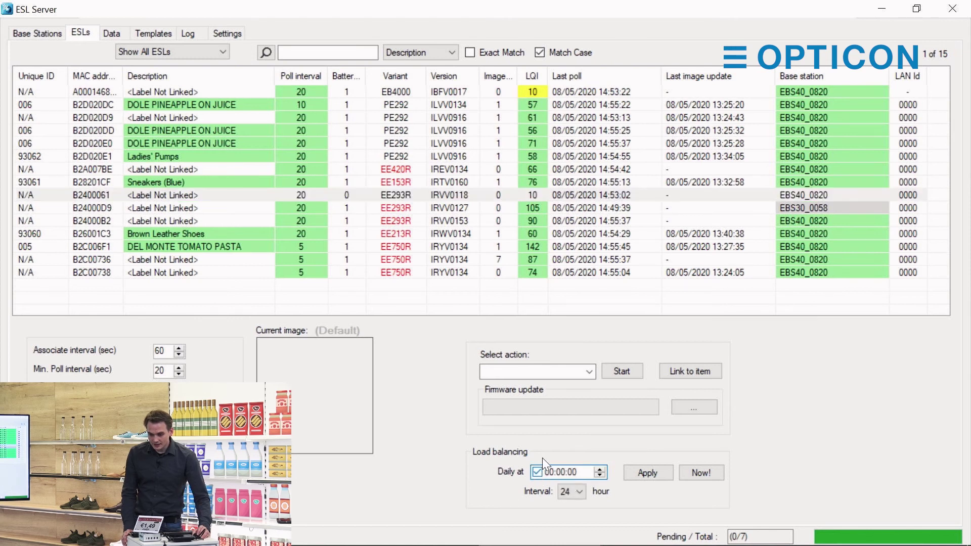
{"action": "left_click", "coordinate": [579, 501]}
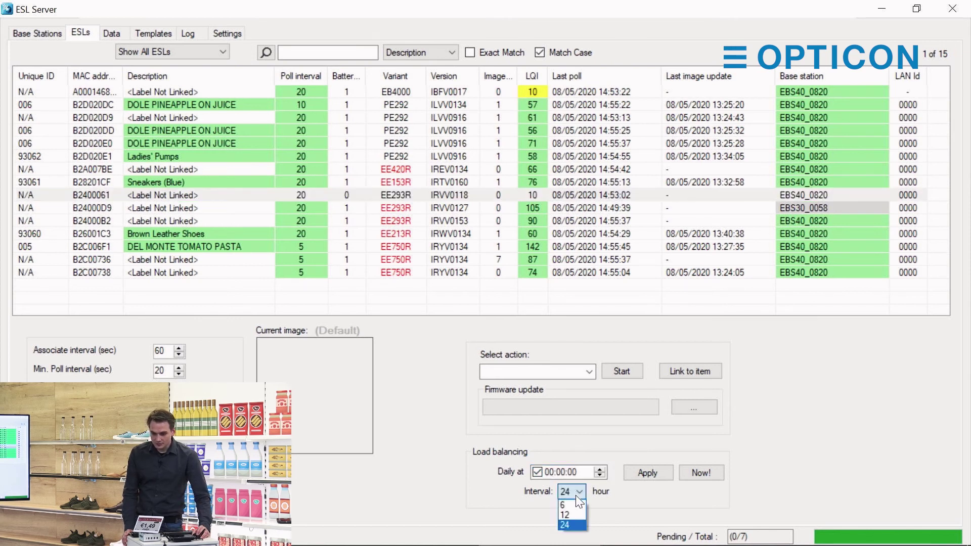
{"action": "left_click", "coordinate": [576, 494]}
{"action": "left_click", "coordinate": [646, 471]}
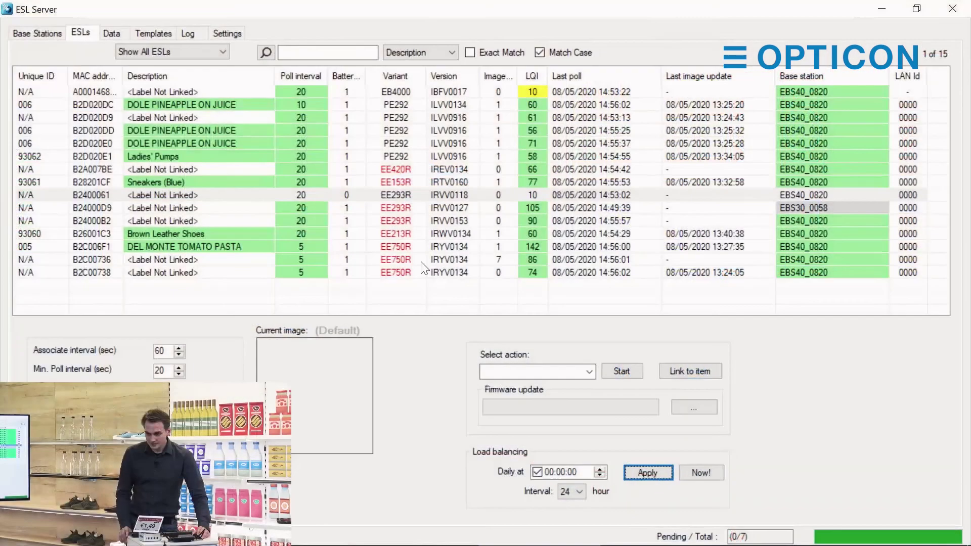
{"action": "left_click", "coordinate": [490, 196]}
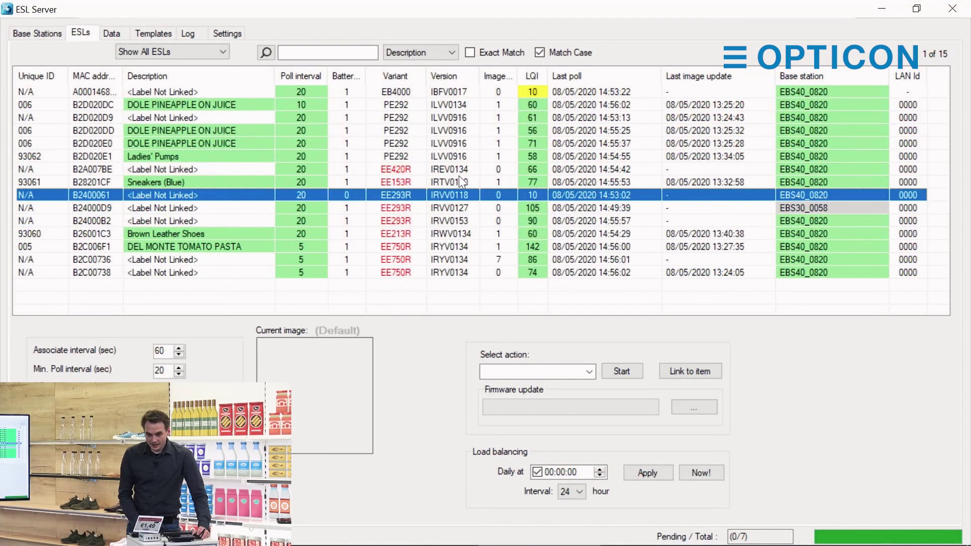
{"action": "left_click", "coordinate": [459, 178]}
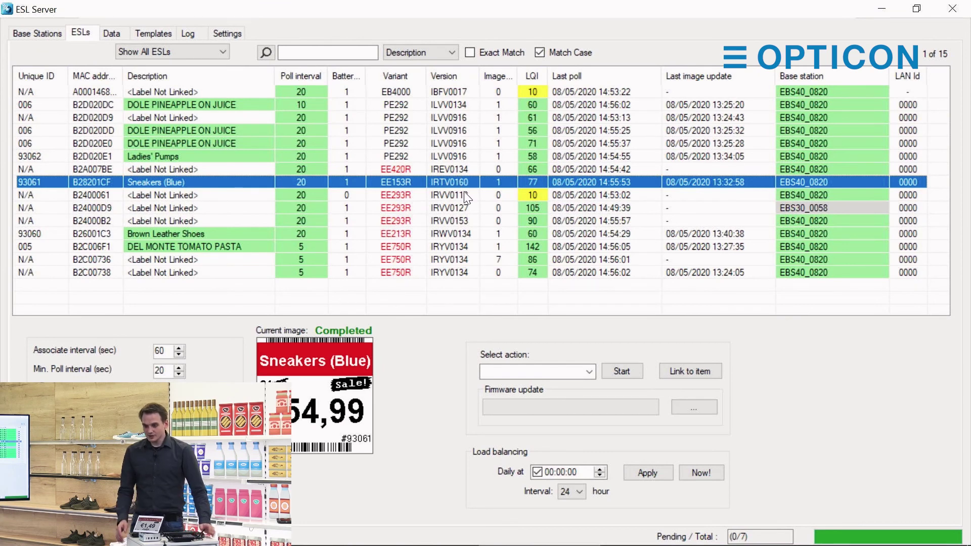
{"action": "key", "text": "Up"}
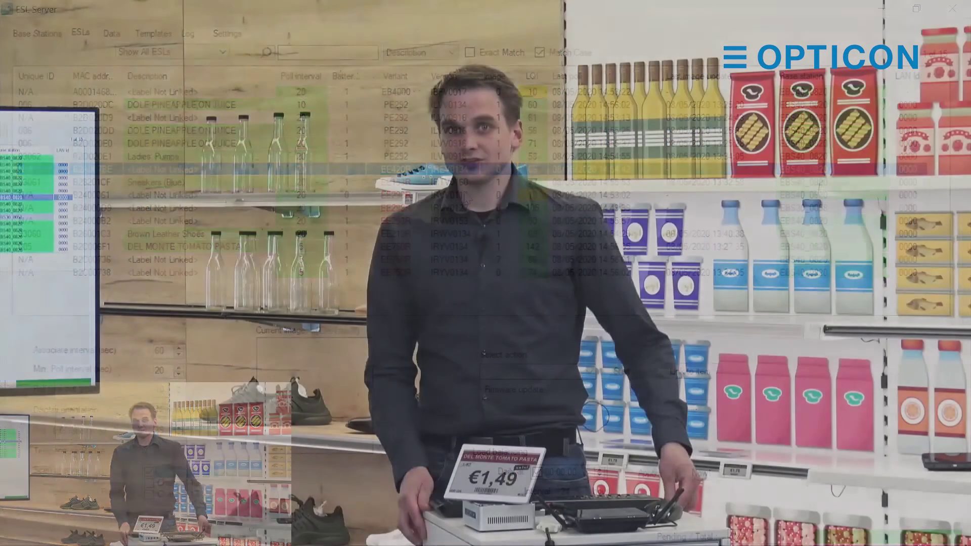